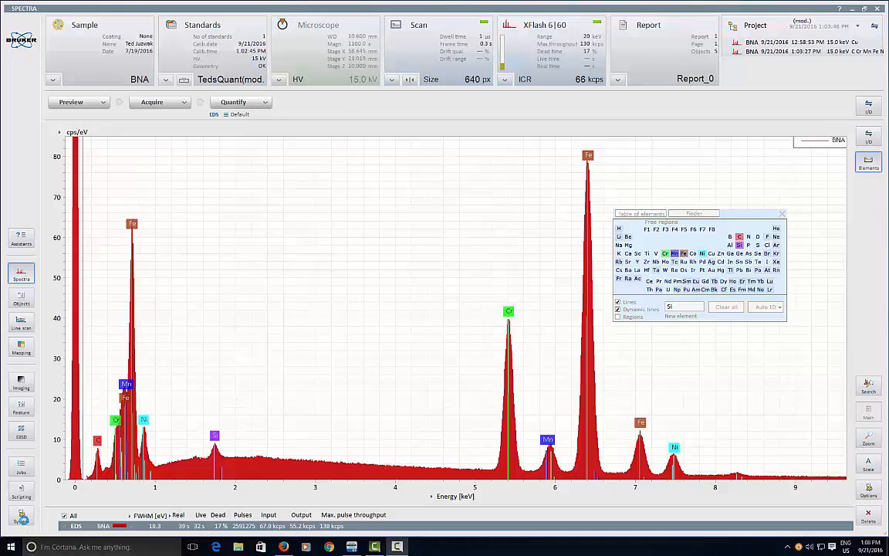
Run a medium automatic spectrometer calibration on copper for 130000 cps and 20 keV, and save the new calibration data
left_click(22, 516)
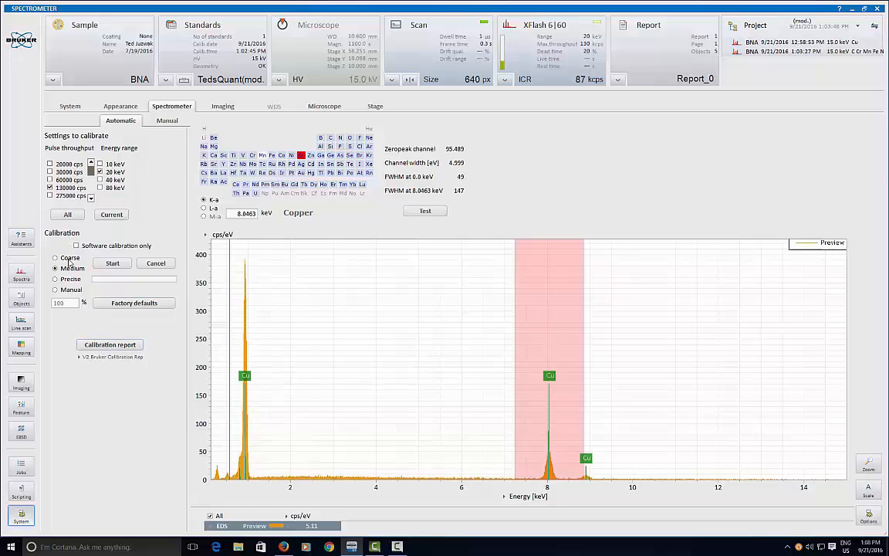
left_click(112, 263)
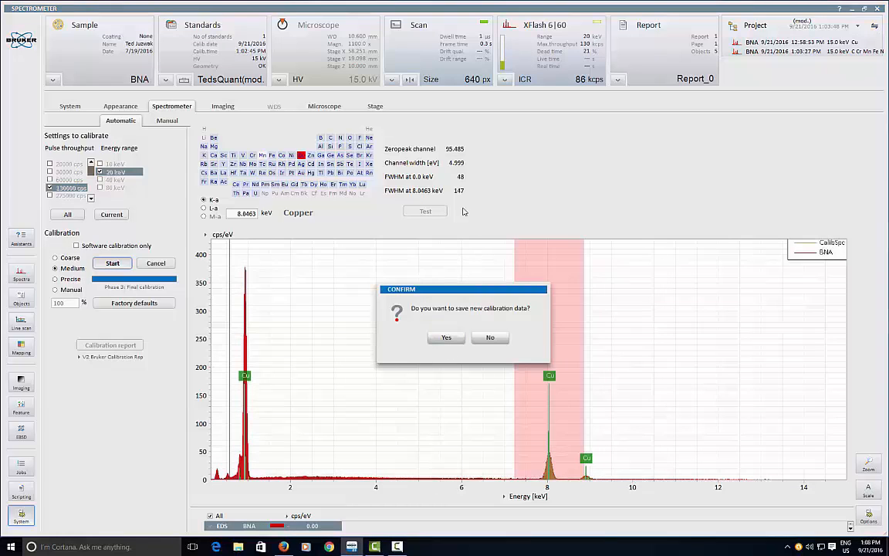
left_click(452, 339)
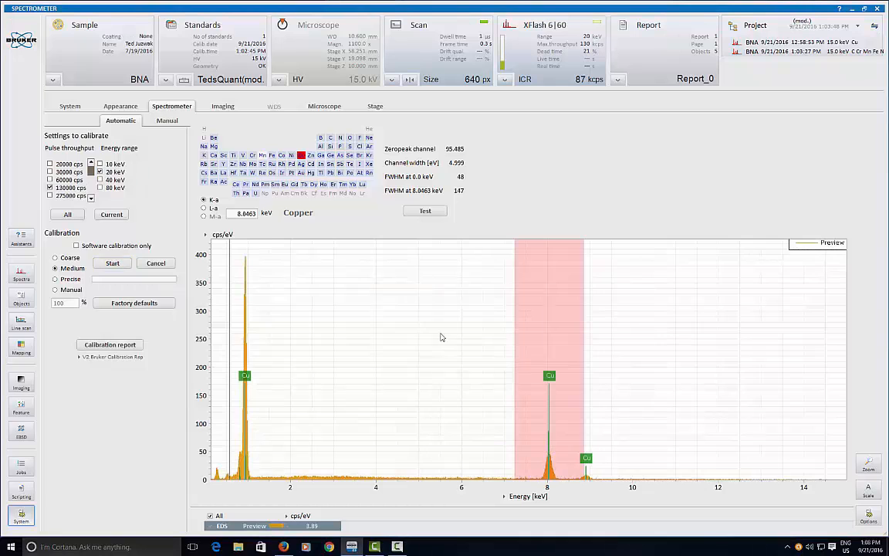
Start a new standards library from the spectra workspace's library administration, without loading a spectrum for the system settings
left_click(21, 274)
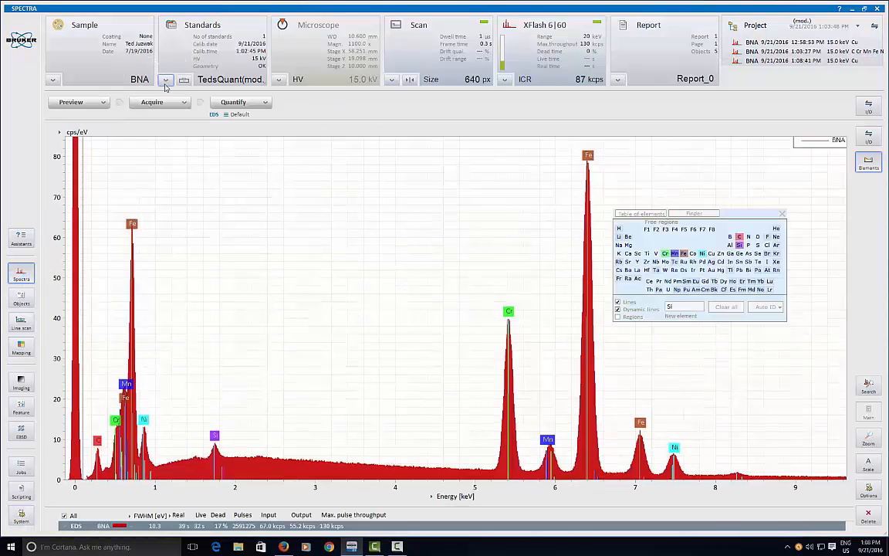
left_click(165, 79)
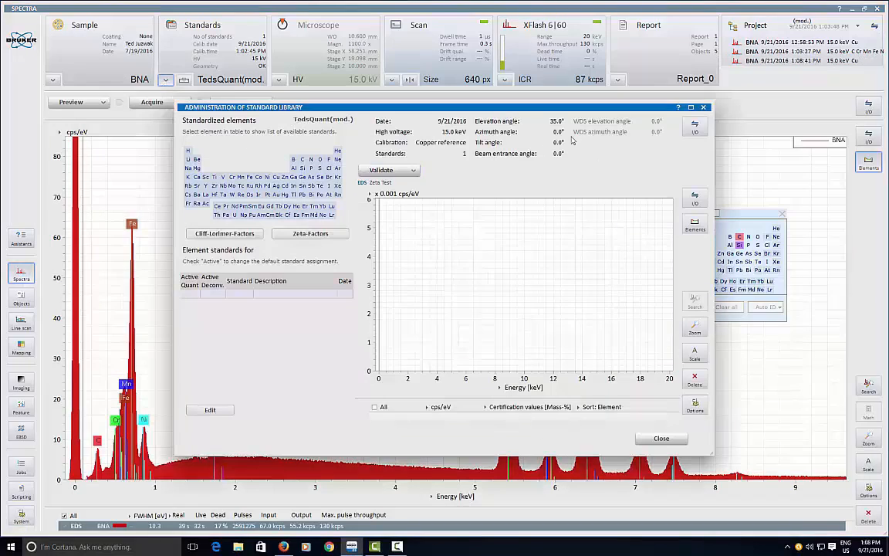
left_click(697, 132)
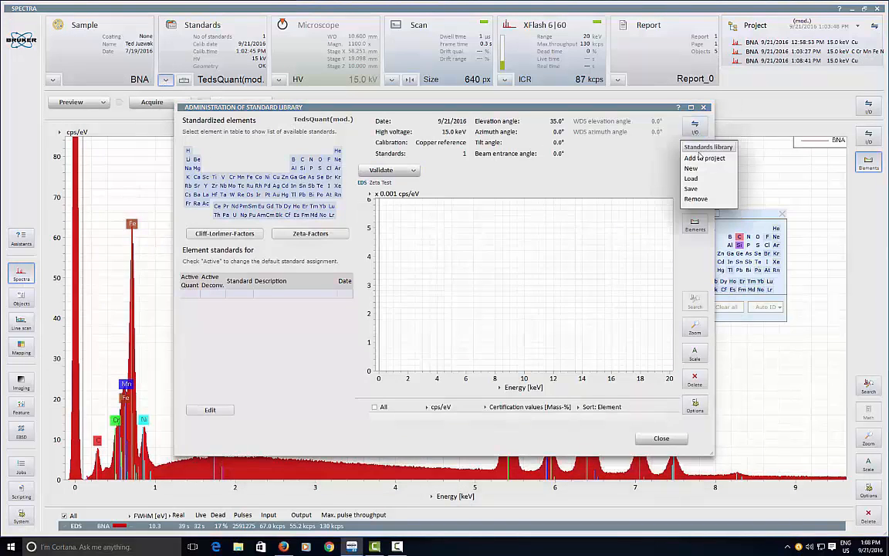
left_click(649, 159)
left_click(690, 197)
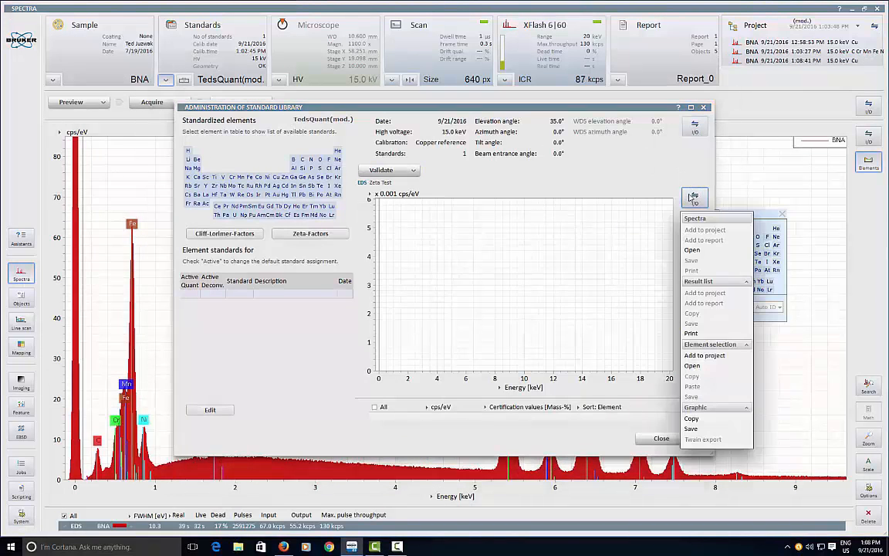
left_click(678, 158)
left_click(696, 133)
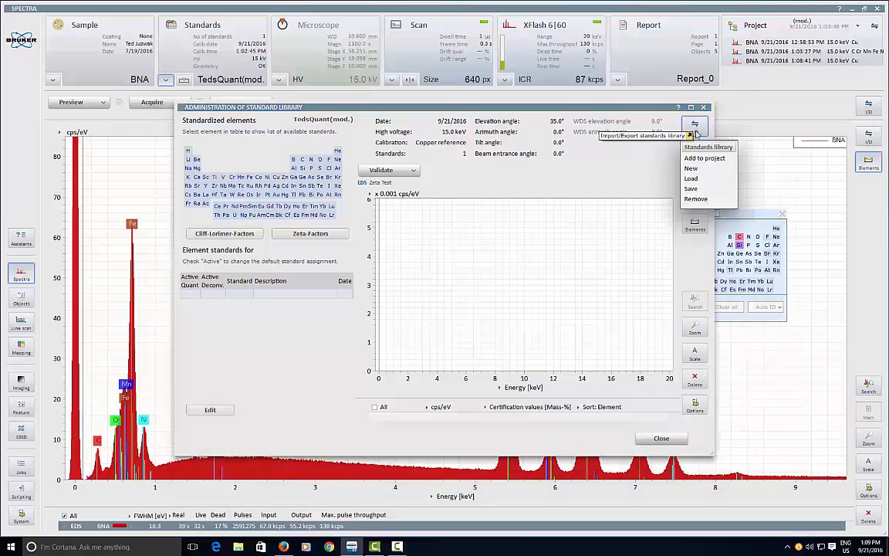
left_click(695, 168)
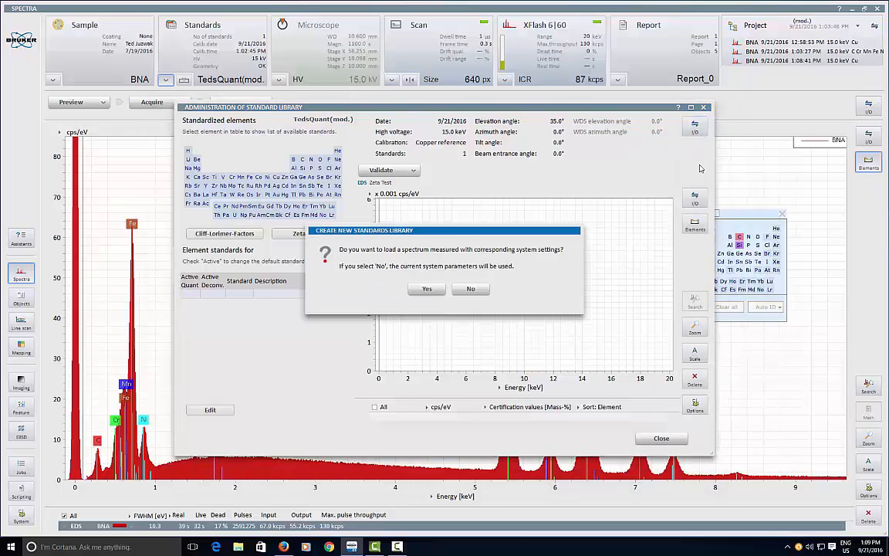
left_click(424, 290)
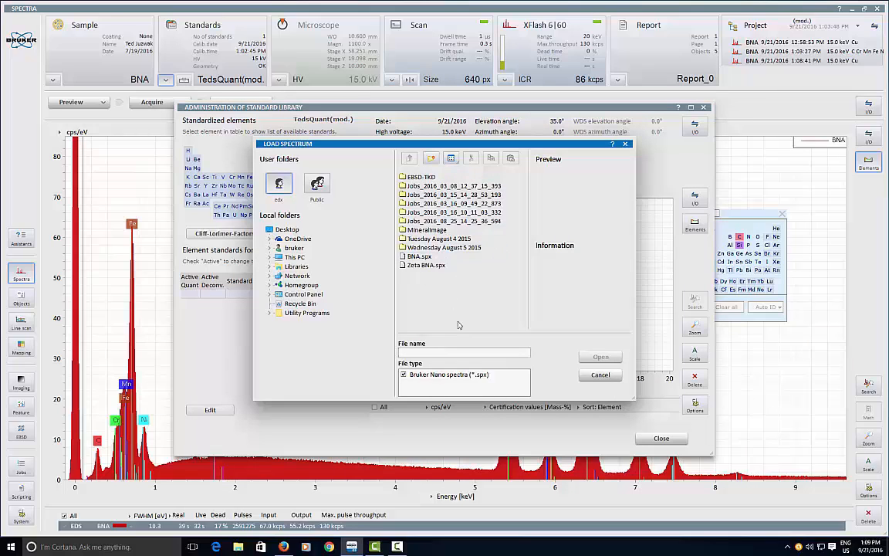
left_click(602, 376)
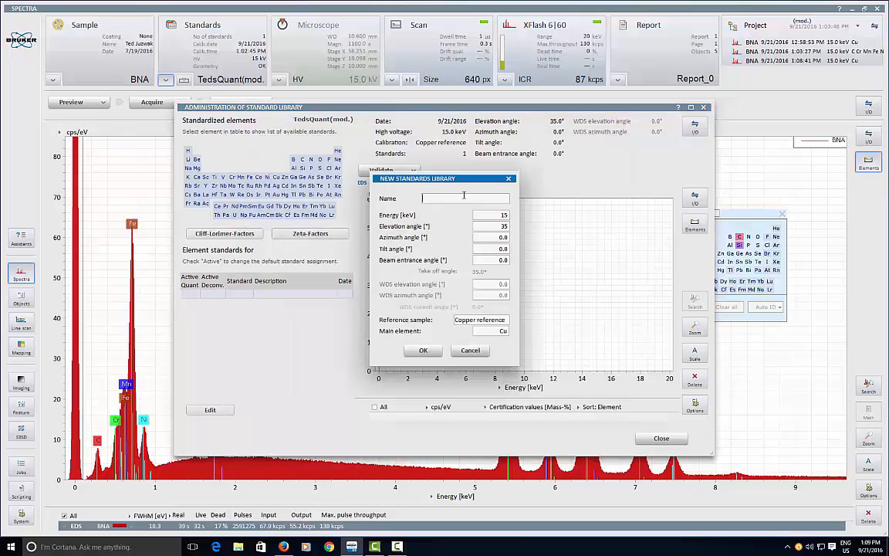
Name the new standards library TedsQuantLibrary, create it with the 15 keV copper reference settings, and close the library administration
type("TR")
type("e")
type("dsQuantLibrary")
left_click(420, 350)
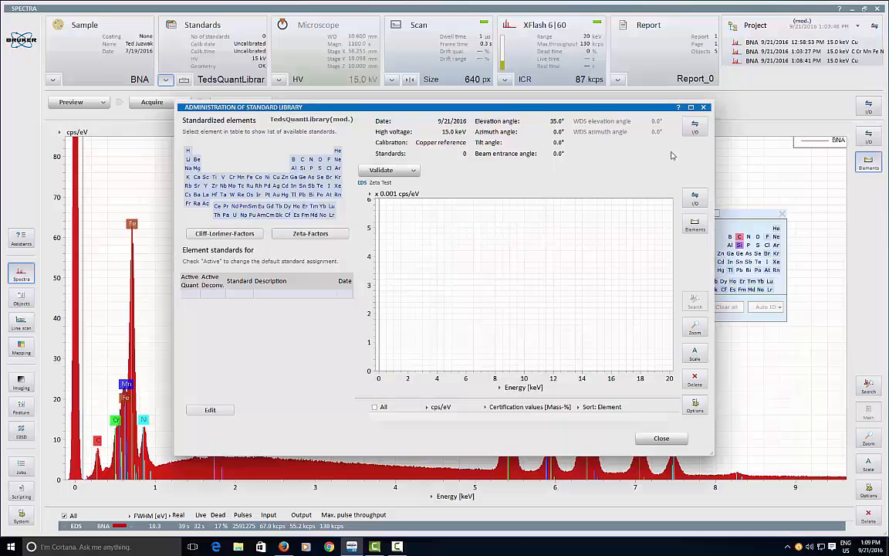
left_click(704, 107)
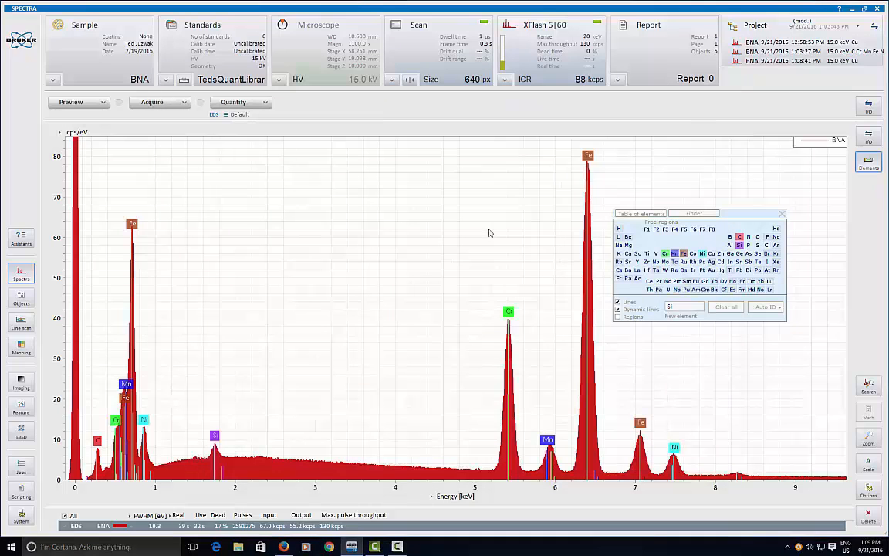
Calibrate the system factor for the library with the copper reference sample and a 20 s real-time acquisition
left_click(184, 81)
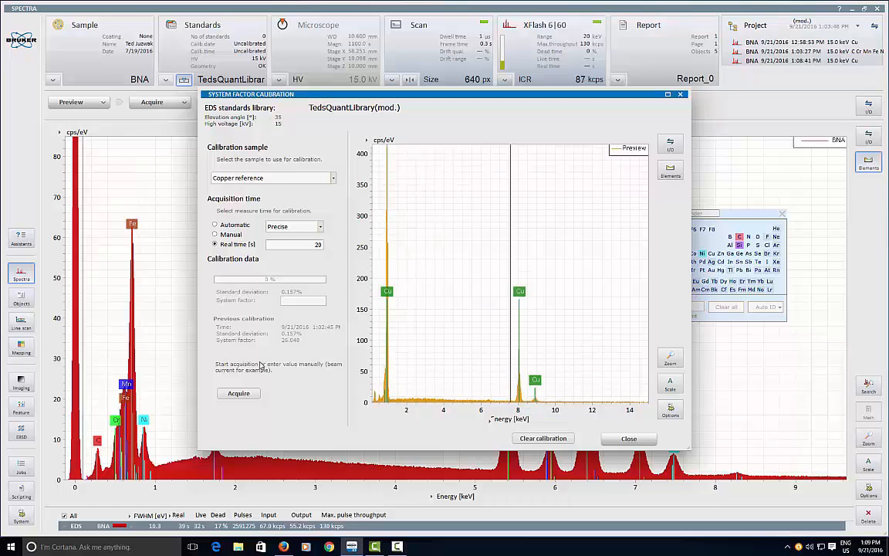
left_click(246, 401)
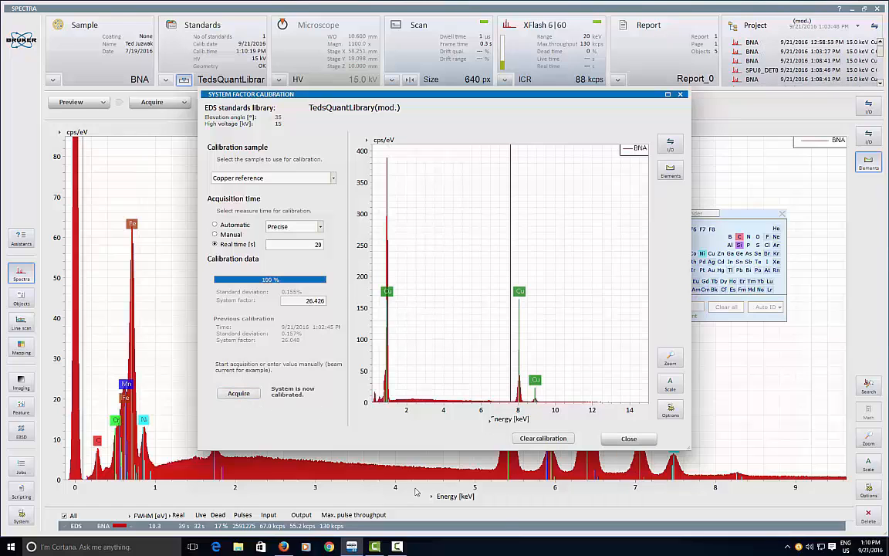
left_click(630, 439)
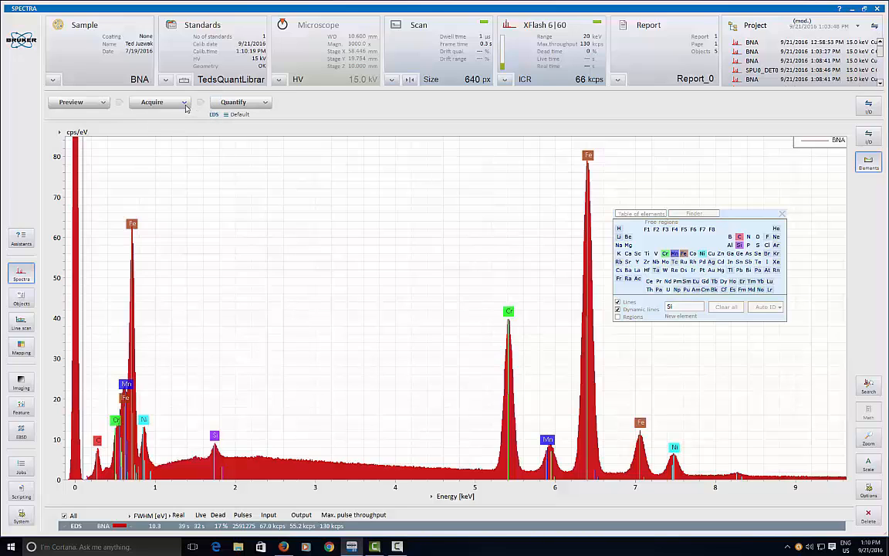
Acquire a sample spectrum with a live time of 20 s and add copper (Cu) to the identified elements
left_click(185, 103)
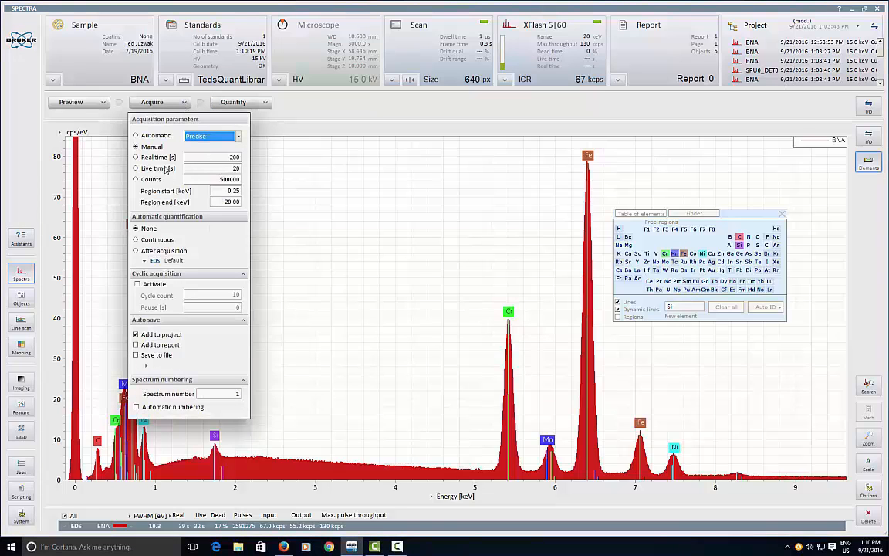
left_click(165, 170)
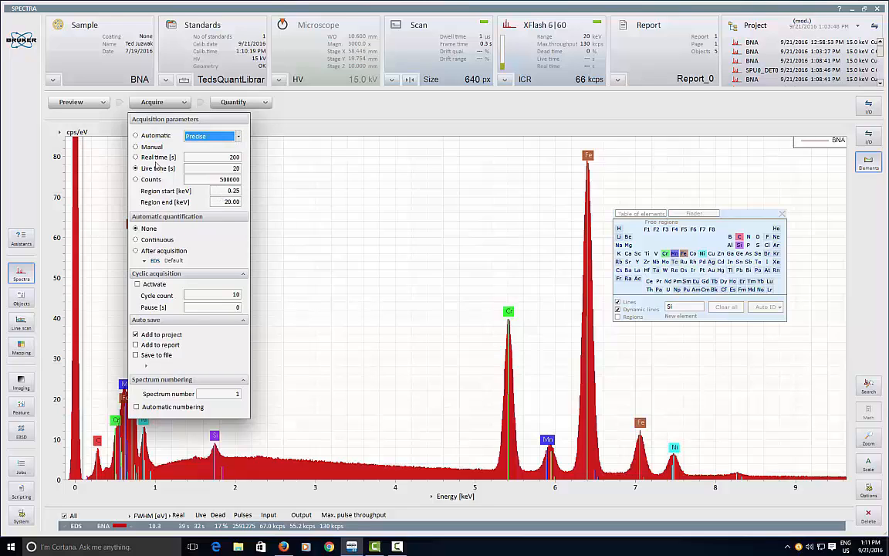
left_click(351, 338)
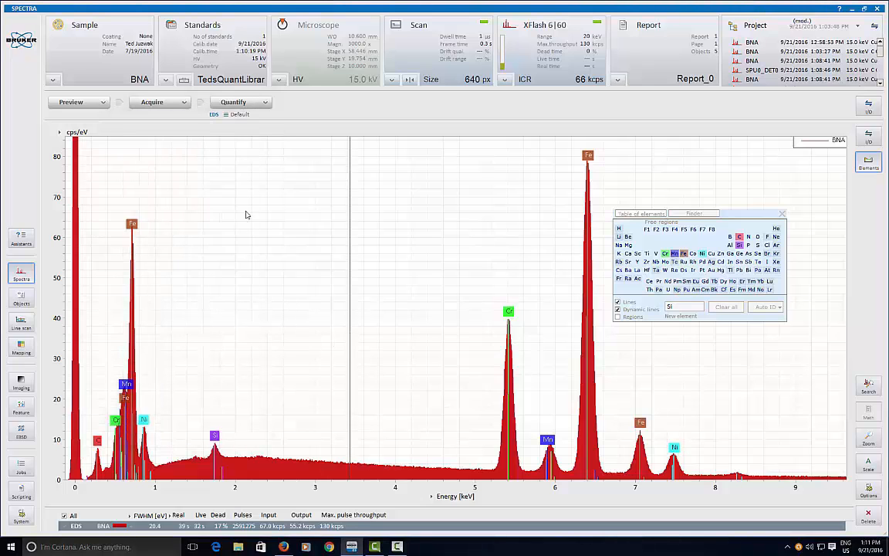
left_click(154, 102)
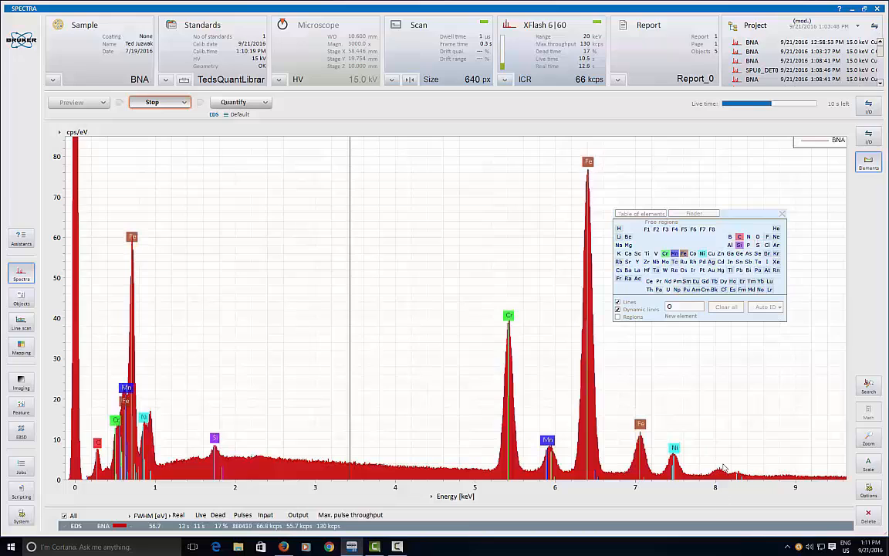
left_click(712, 254)
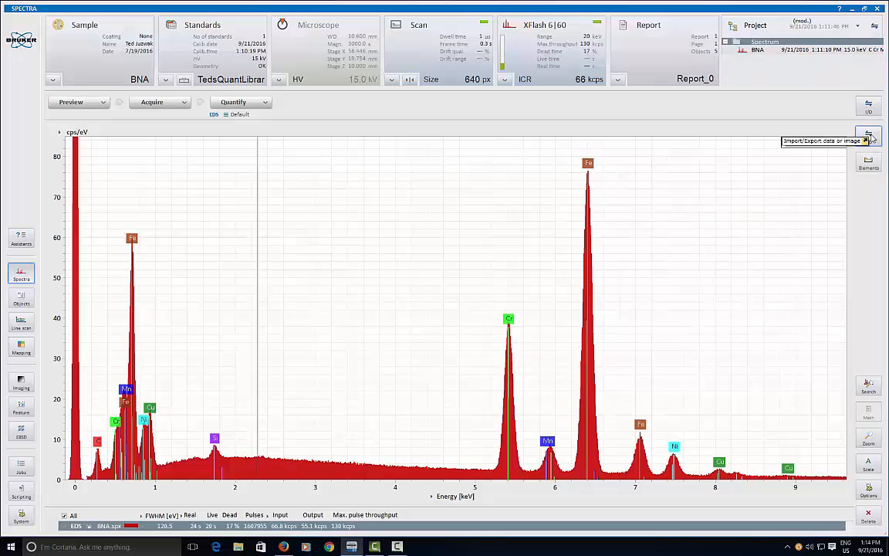
Save the acquired spectrum as SSTLBNA.spx, overwriting the existing file
left_click(870, 136)
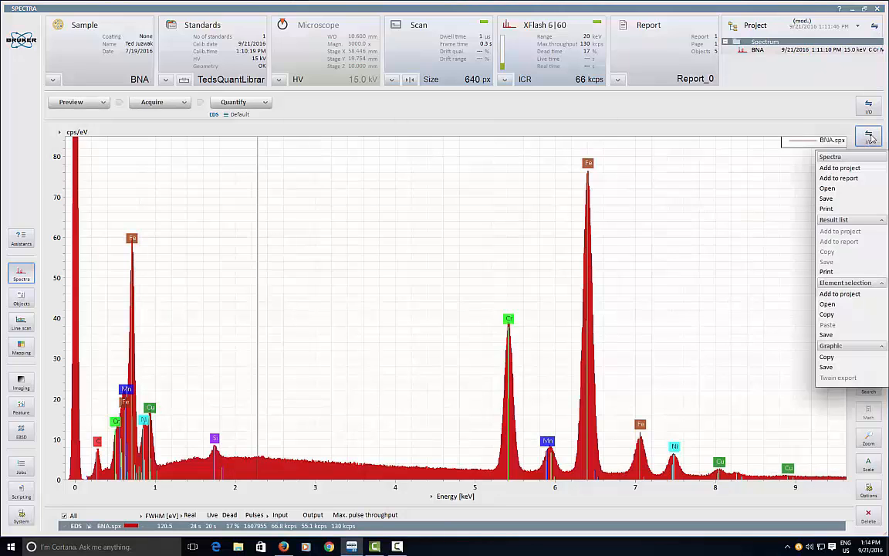
left_click(844, 199)
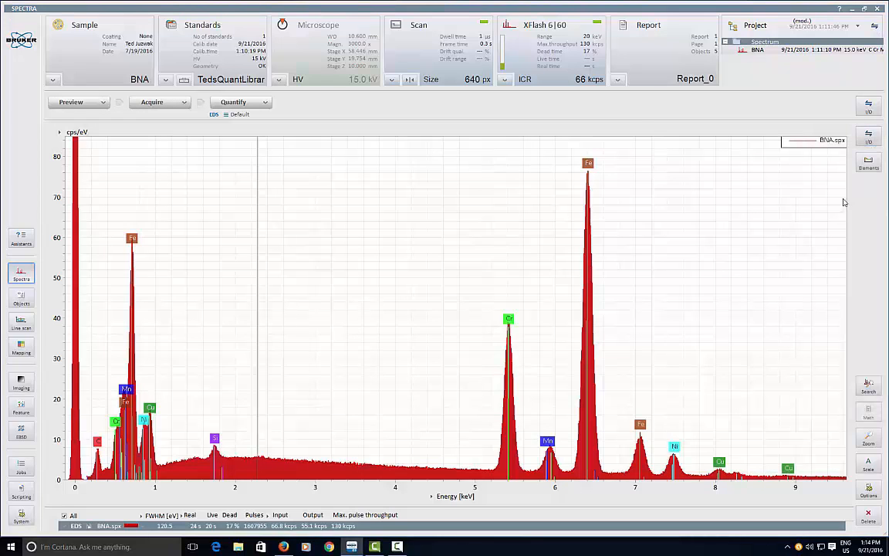
left_click(425, 264)
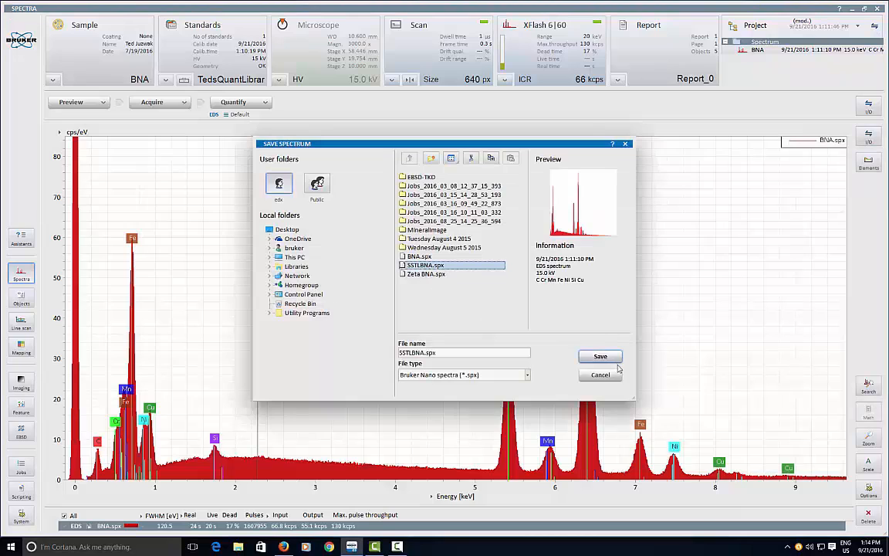
left_click(601, 356)
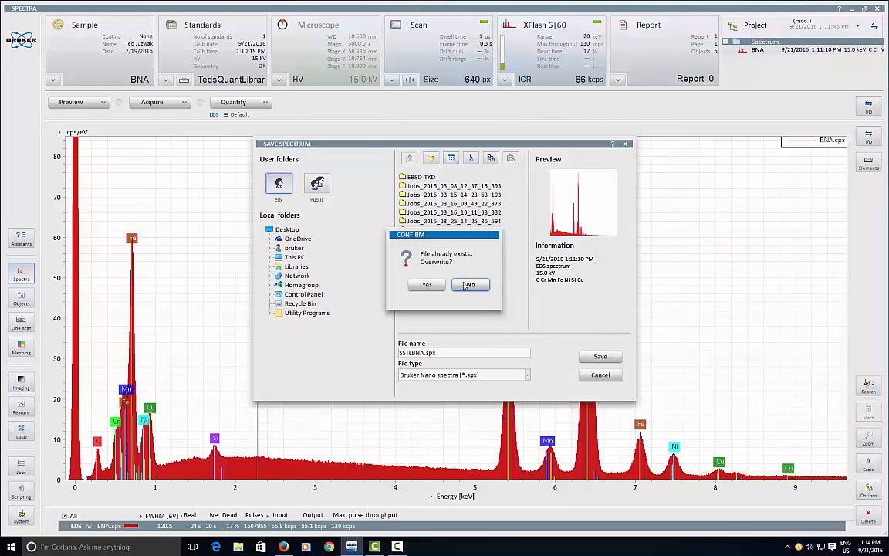
left_click(385, 257)
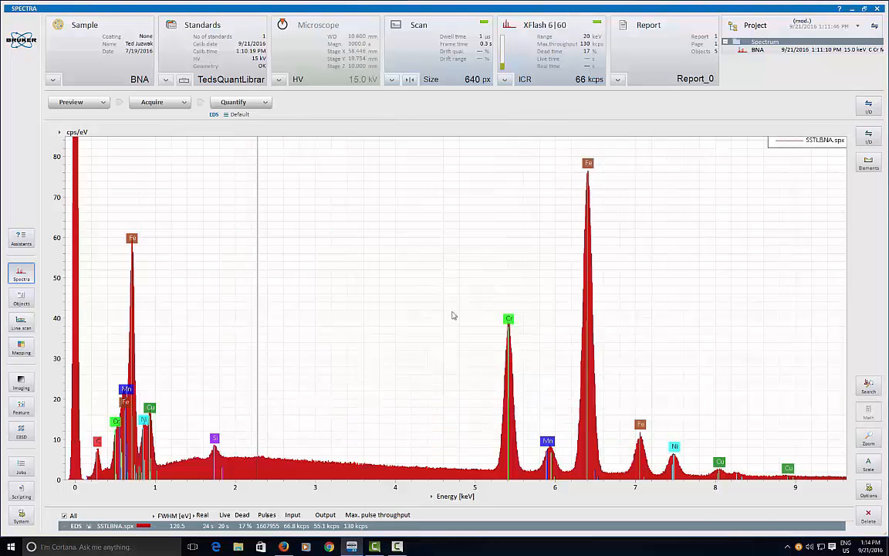
Open the SSTLBNA.spx spectrum in the standard library administration
left_click(166, 80)
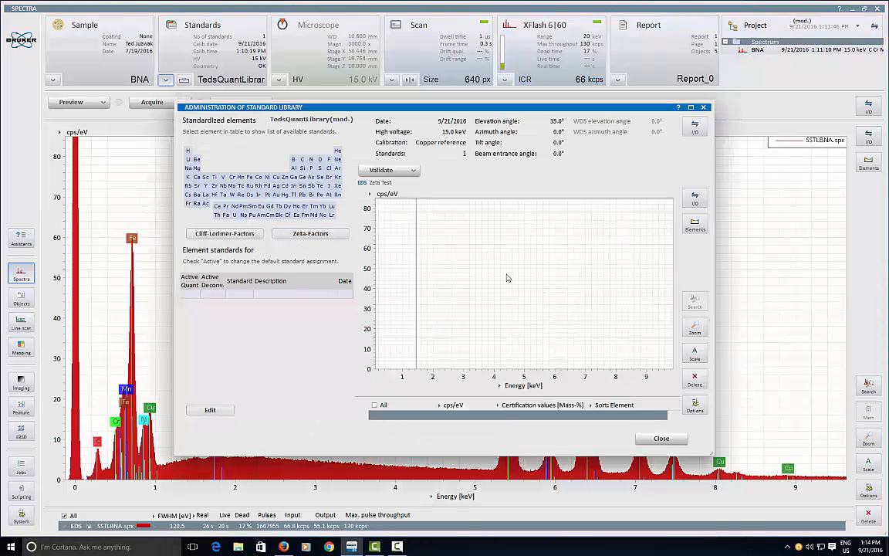
left_click(695, 198)
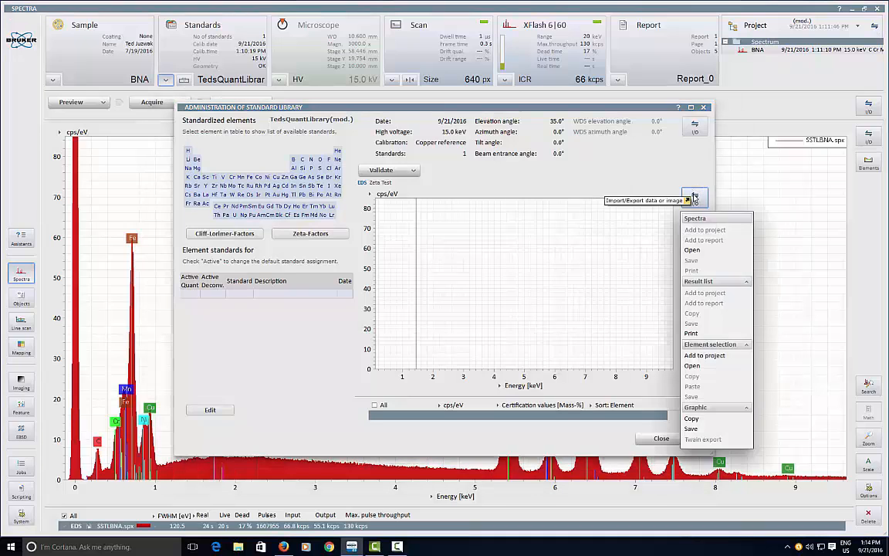
left_click(698, 249)
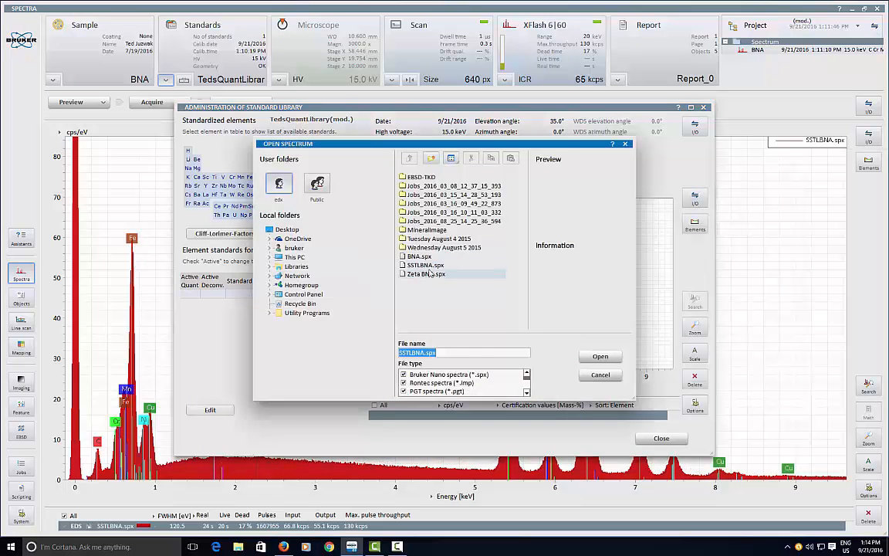
left_click(426, 268)
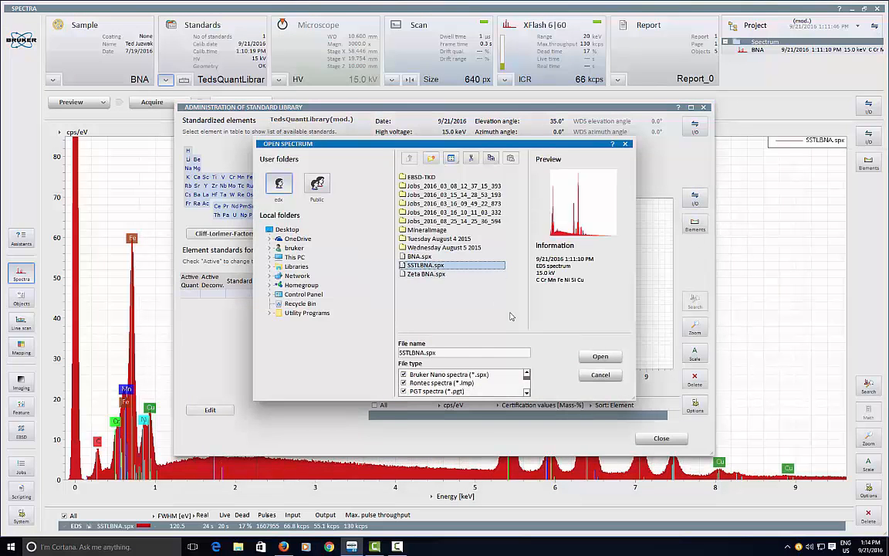
left_click(600, 356)
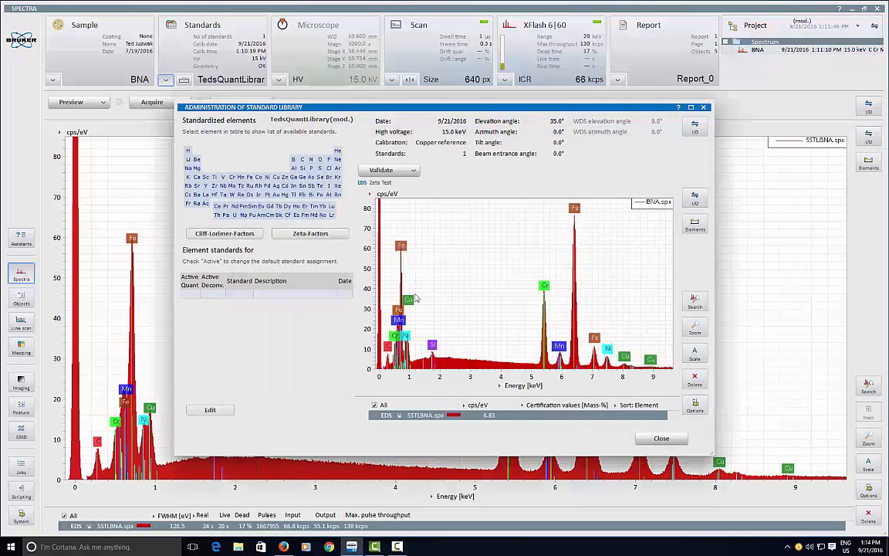
left_click_drag(474, 376, 466, 383)
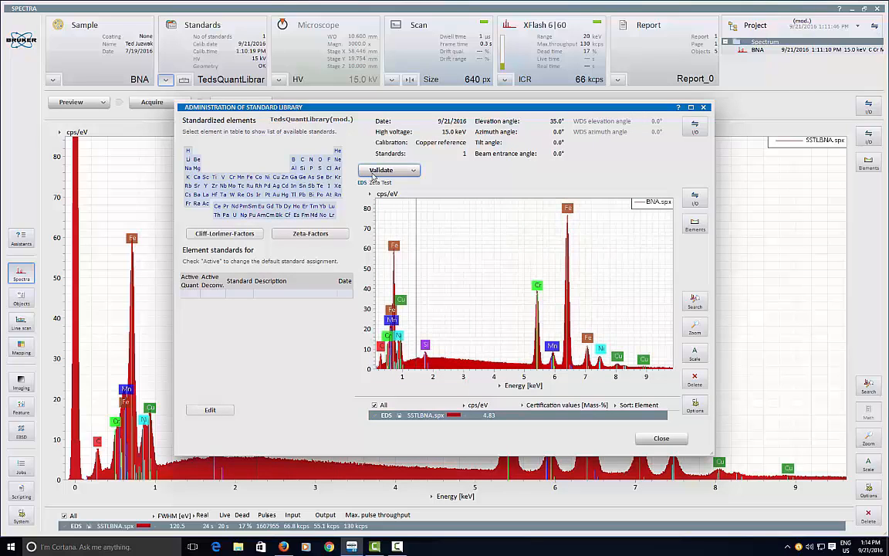
Load GeneralAnalysis.mtdx as the EDS quantification method for validating the standard
left_click(377, 183)
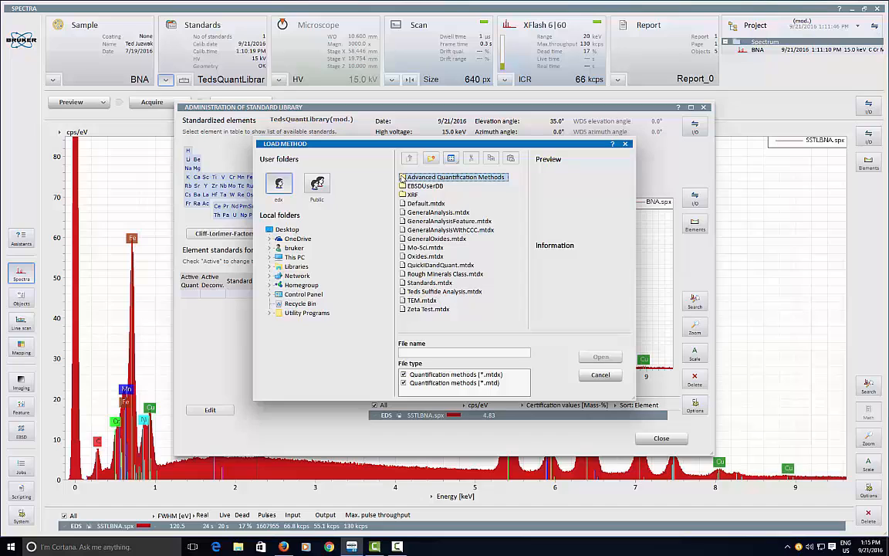
left_click(437, 212)
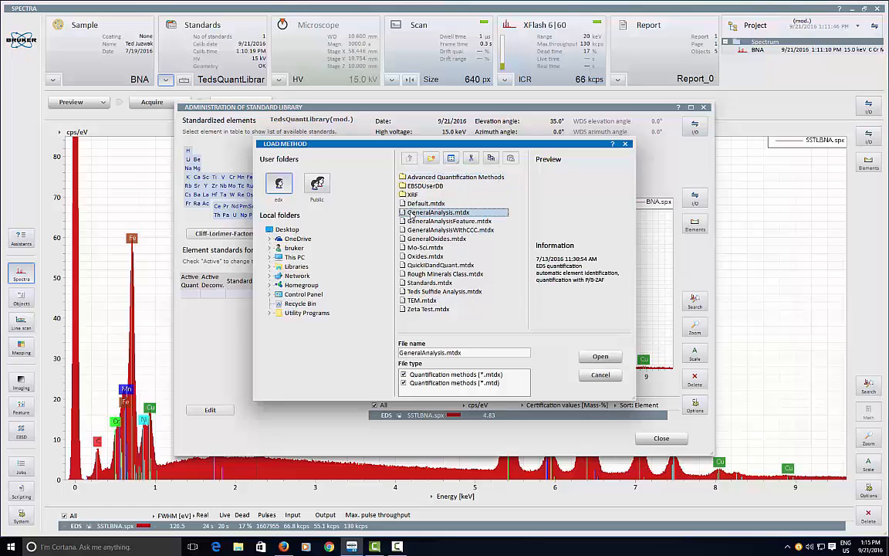
left_click(592, 358)
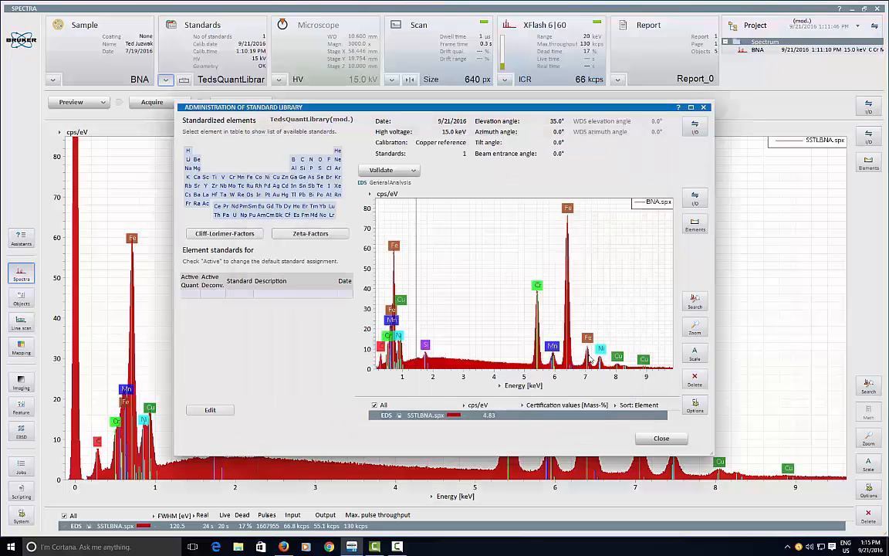
Validate the SSTLBNA.spx spectrum and enlarge the quantification results to full screen
left_click(379, 174)
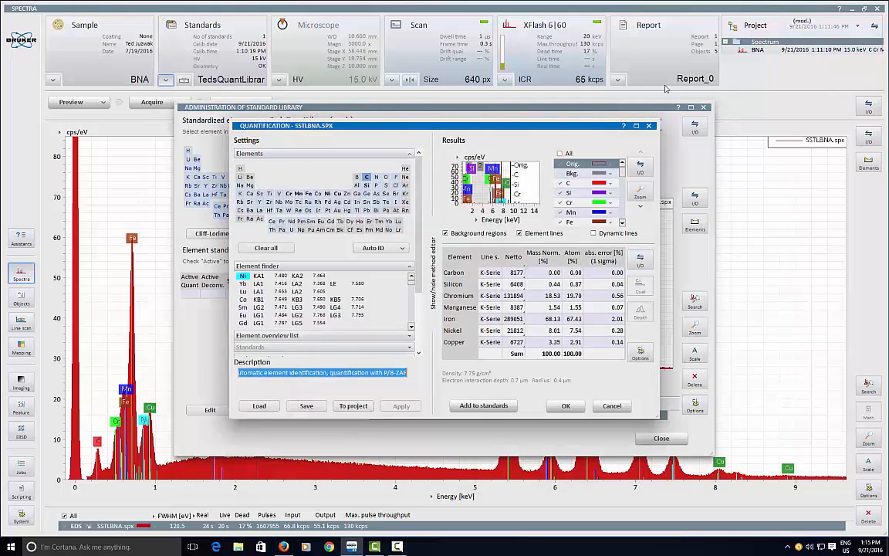
left_click(635, 125)
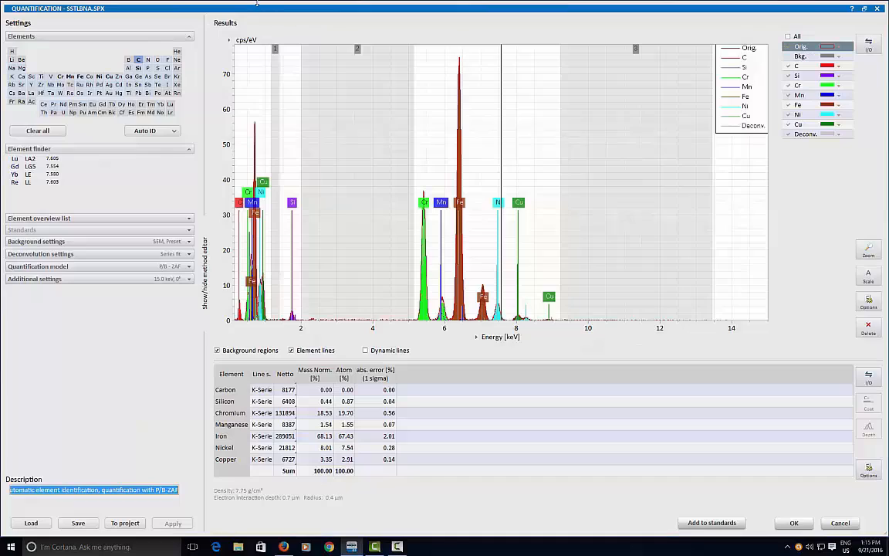
mouse_move(254, 10)
left_mouse_down()
mouse_move(289, 10)
mouse_move(257, 14)
left_mouse_up()
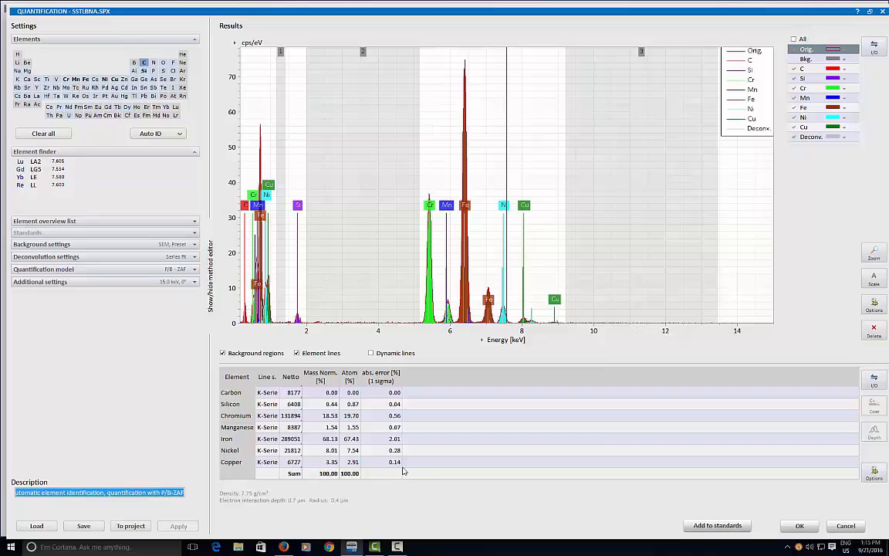
Add the quantified spectrum to the standard library as SSTLBNA in mass percent, accepting the element assignments and Cliff-Lorimer factors
left_click(730, 529)
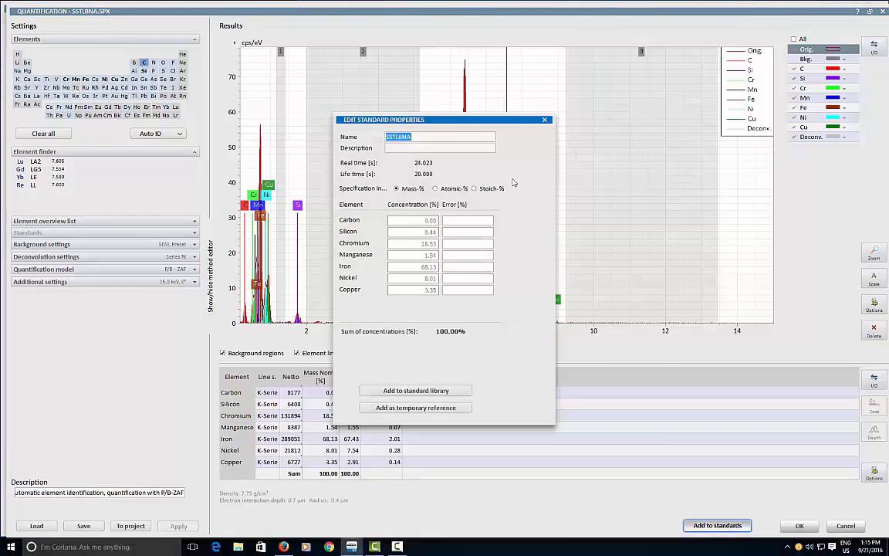
left_click_drag(462, 124, 557, 120)
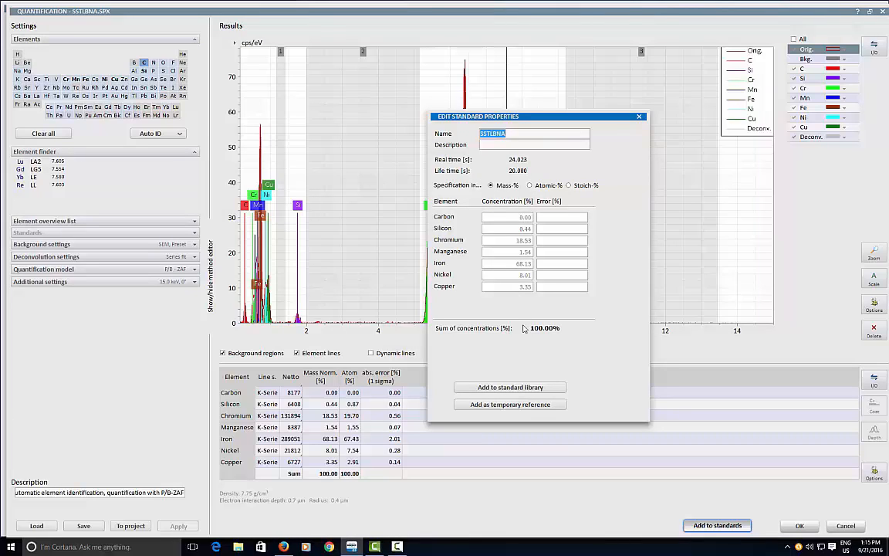
left_click(524, 217)
left_click(512, 388)
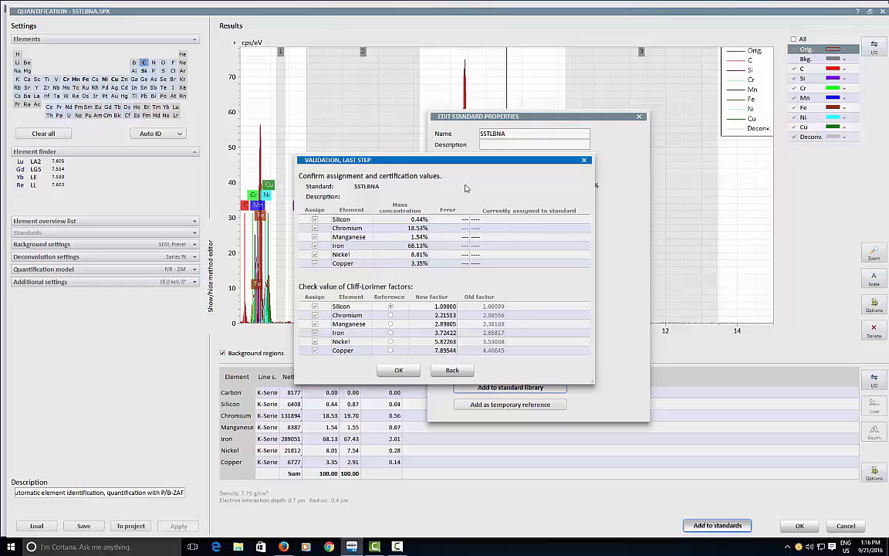
left_click(399, 371)
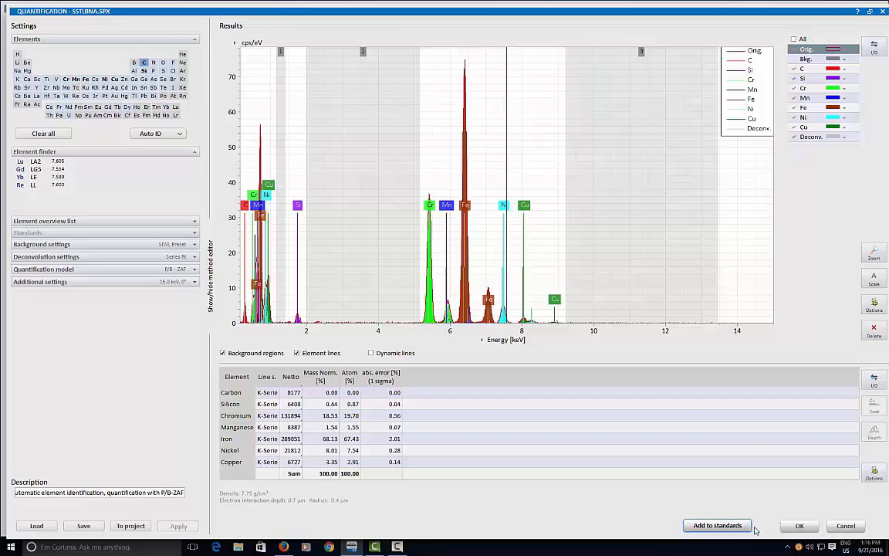
left_click(791, 527)
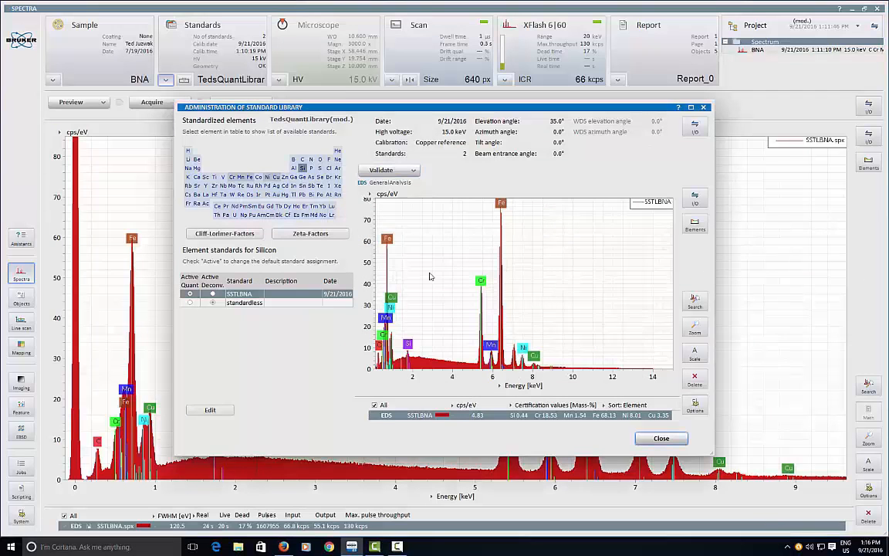
Check the library's element standards for chromium, manganese, iron, nickel and copper
left_click(232, 178)
left_click(241, 177)
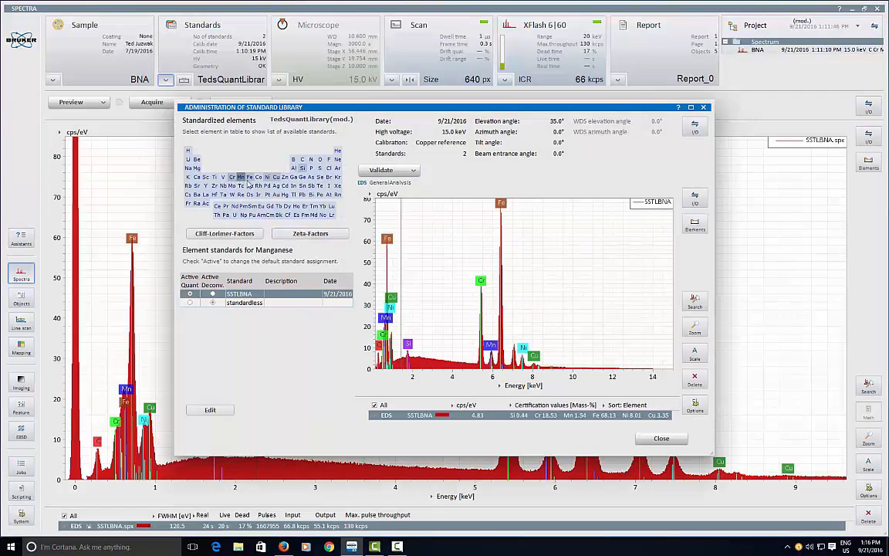
left_click(249, 178)
left_click(267, 177)
left_click(276, 177)
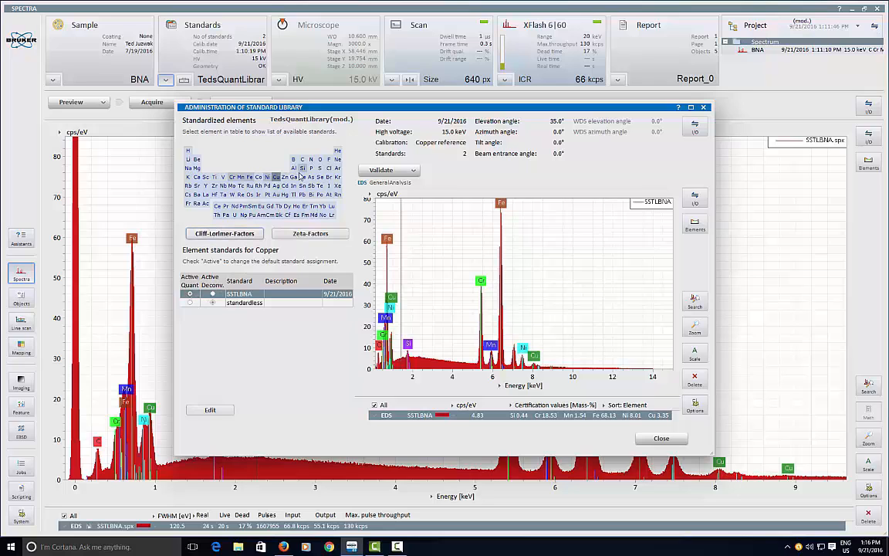
Compare chromium's standardless and SSTLBNA entries, then close the standard library administration
left_click(232, 177)
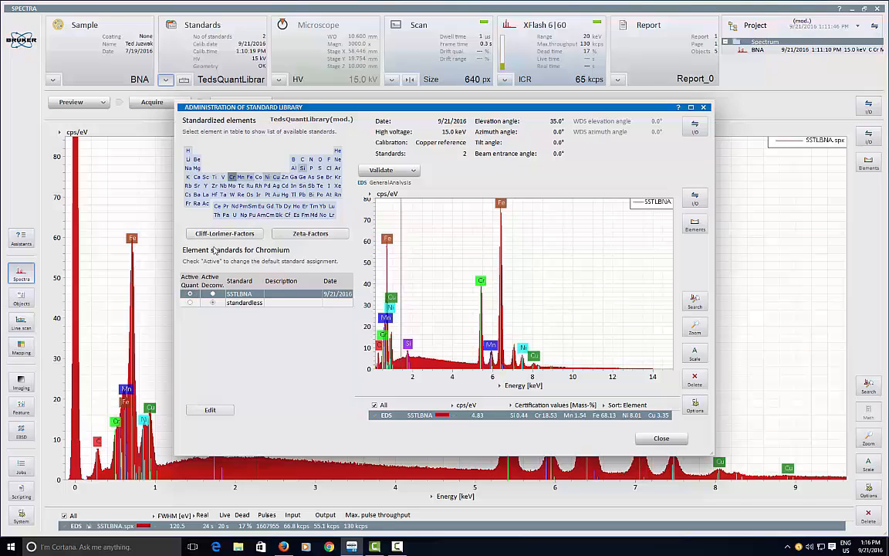
left_click(214, 302)
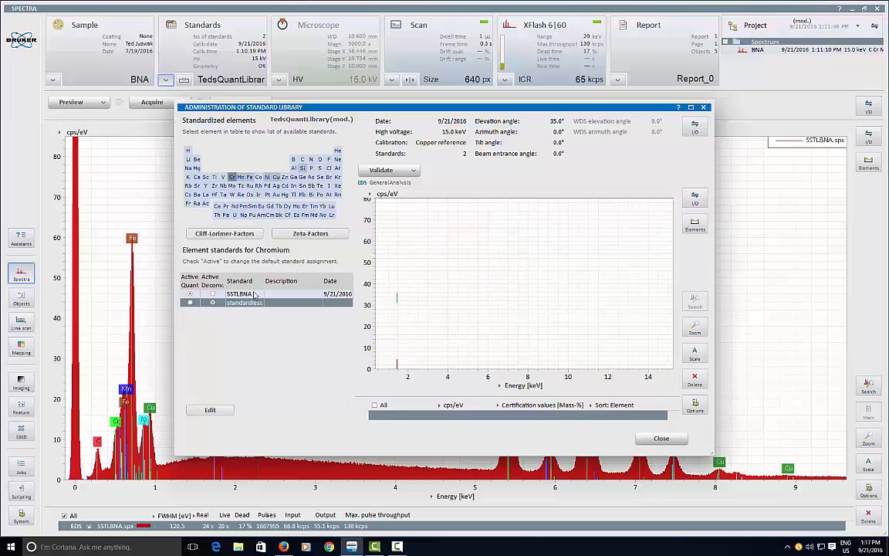
left_click(249, 296)
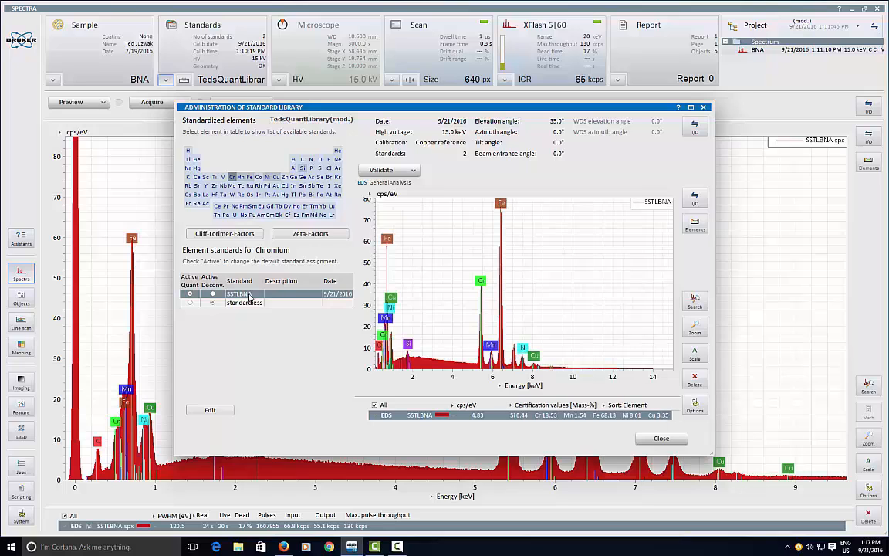
left_click(662, 439)
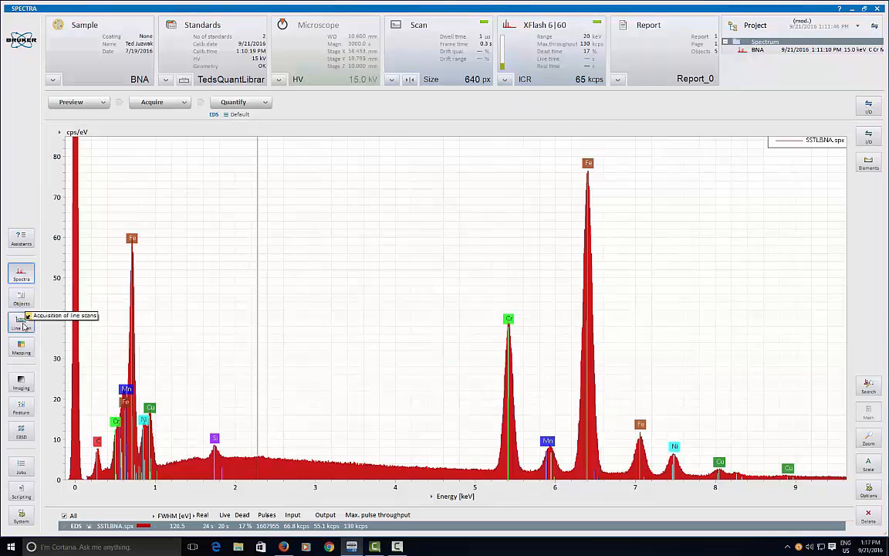
Capture a sample image in the Objects workspace and place three measurement points spread across it
left_click(21, 298)
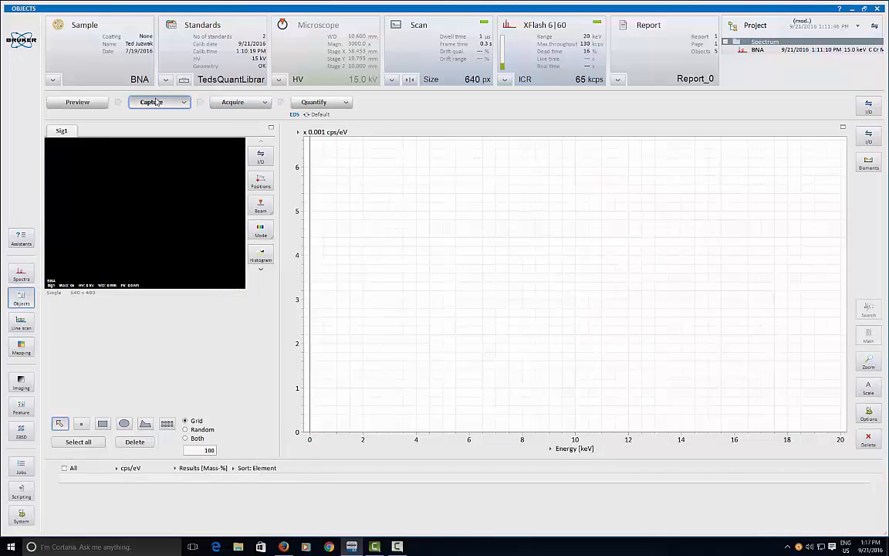
left_click(156, 101)
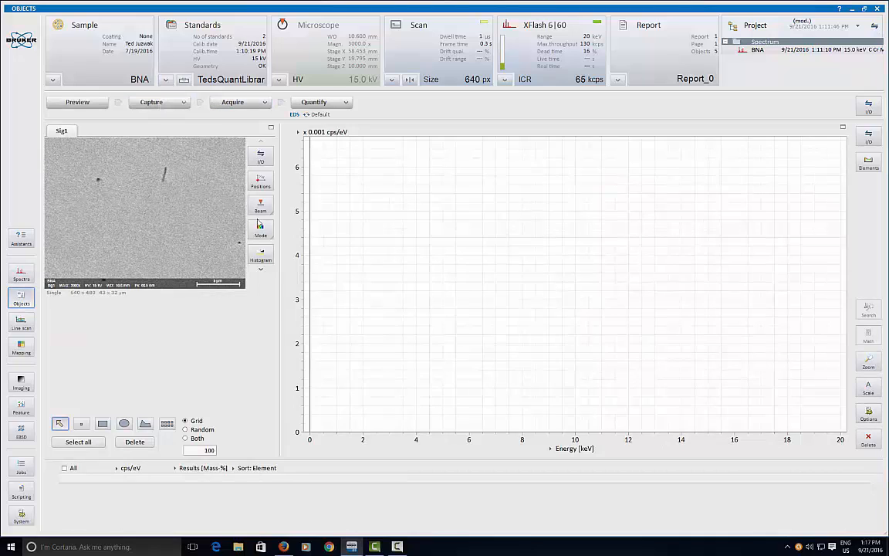
left_click(82, 424)
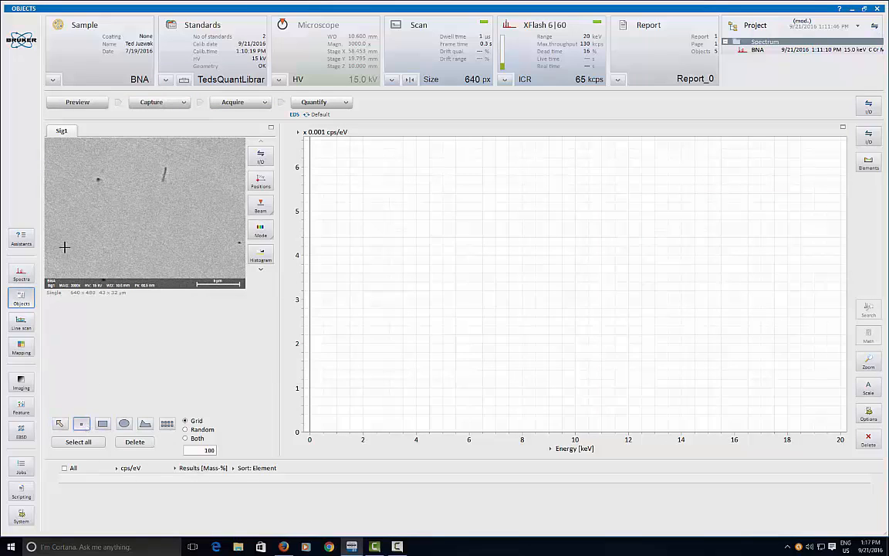
left_click(71, 160)
left_click(125, 225)
left_click(202, 199)
left_click(104, 442)
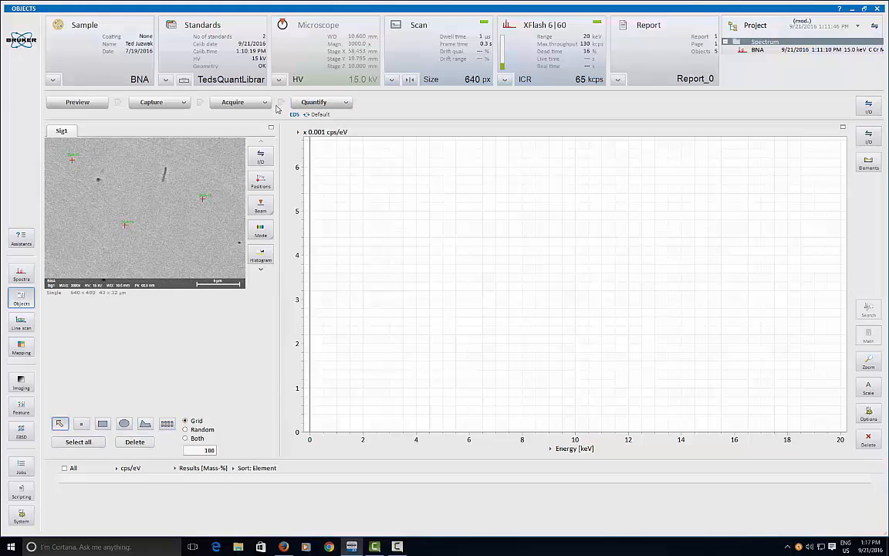
Set the acquisition to a real time of 20 s and start acquiring spectra at the three points
left_click(238, 99)
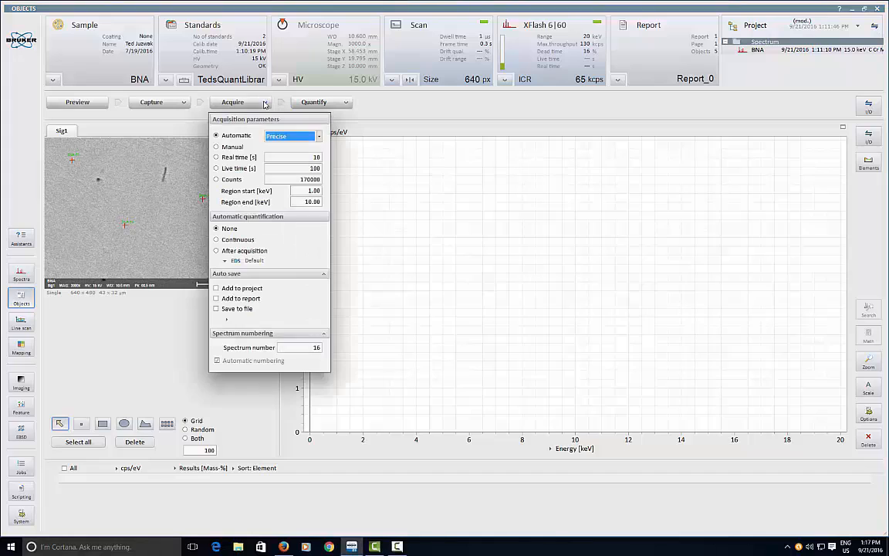
left_click(221, 159)
double_click(314, 157)
key("Tab")
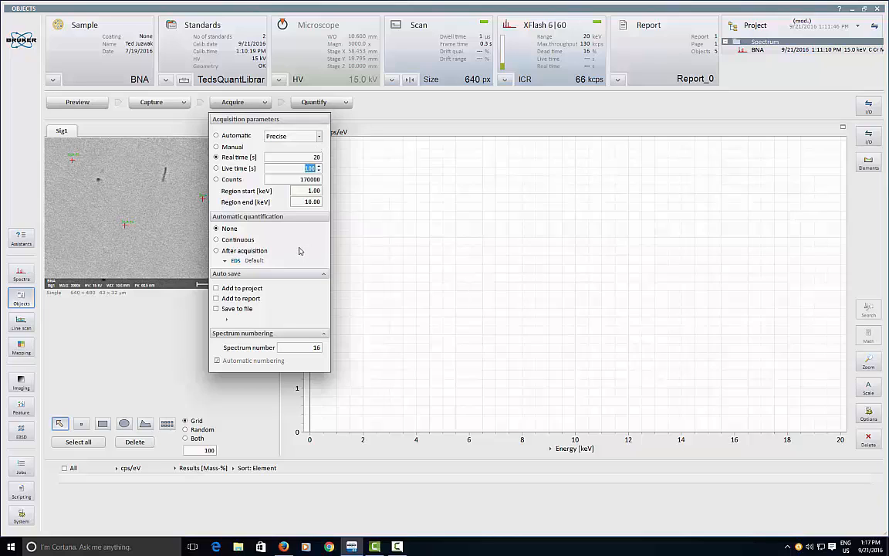
left_click(131, 343)
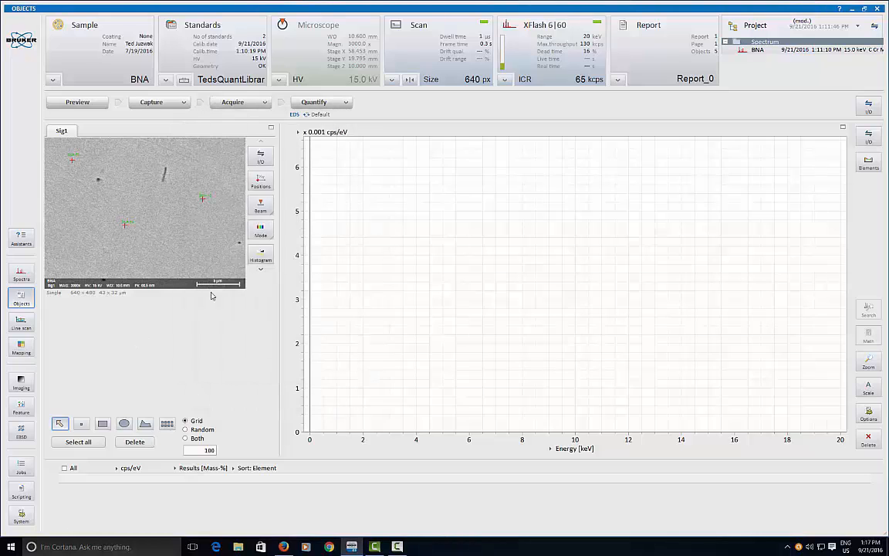
left_click(231, 102)
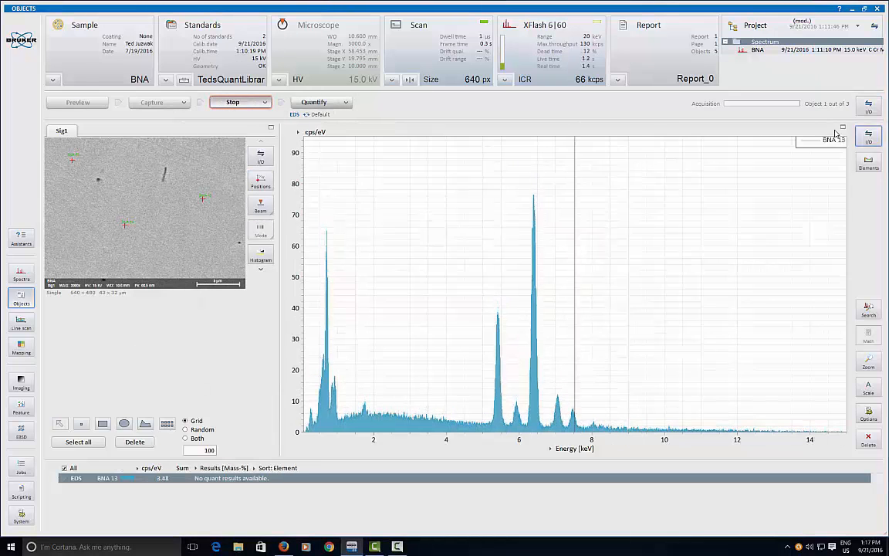
Identify the elements in the first point's spectrum automatically, add copper (Cu), and place the element table below the image
left_click(868, 162)
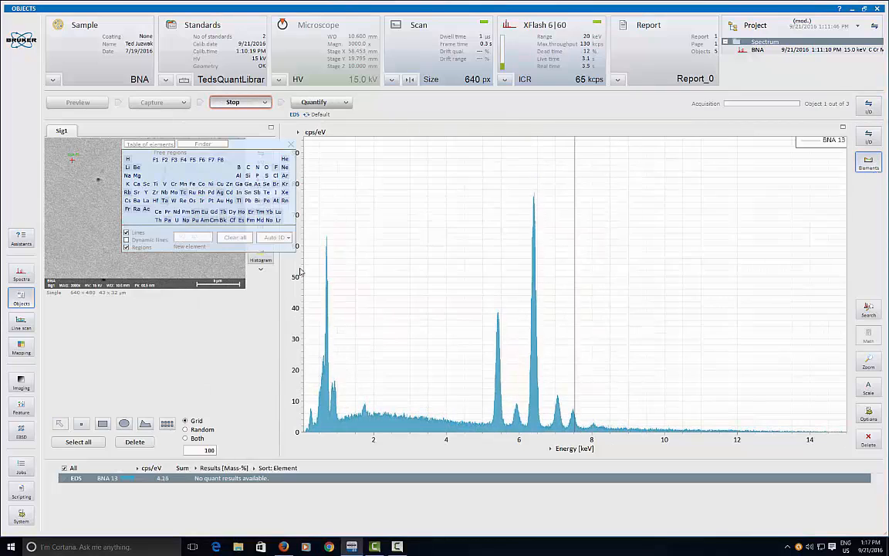
left_click(275, 238)
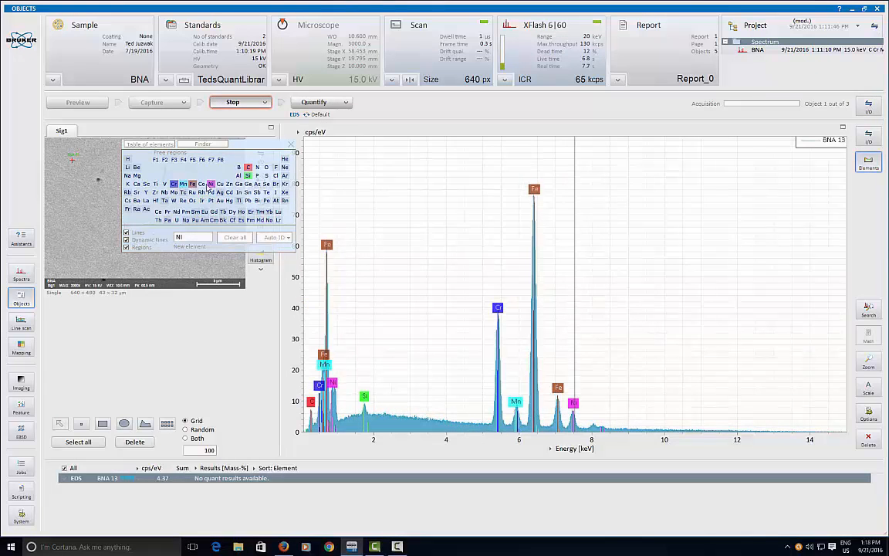
left_click(222, 185)
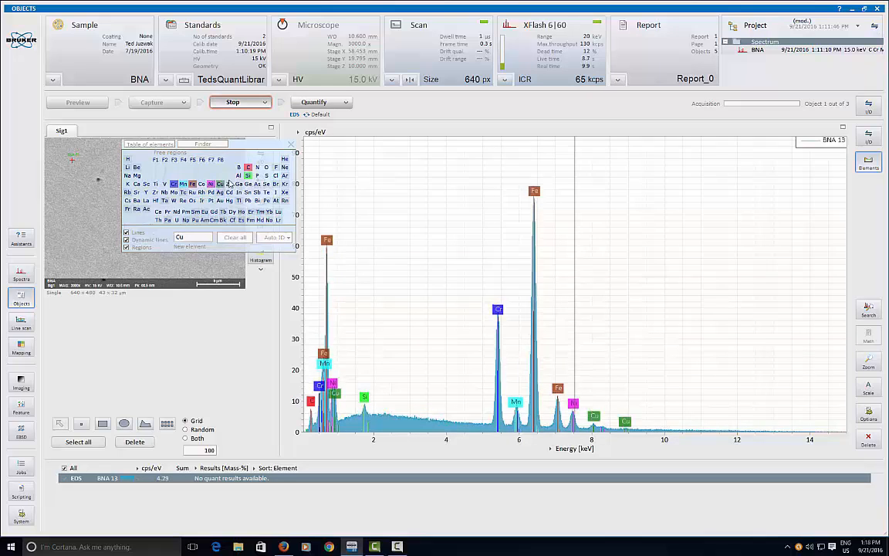
left_click_drag(248, 149, 194, 294)
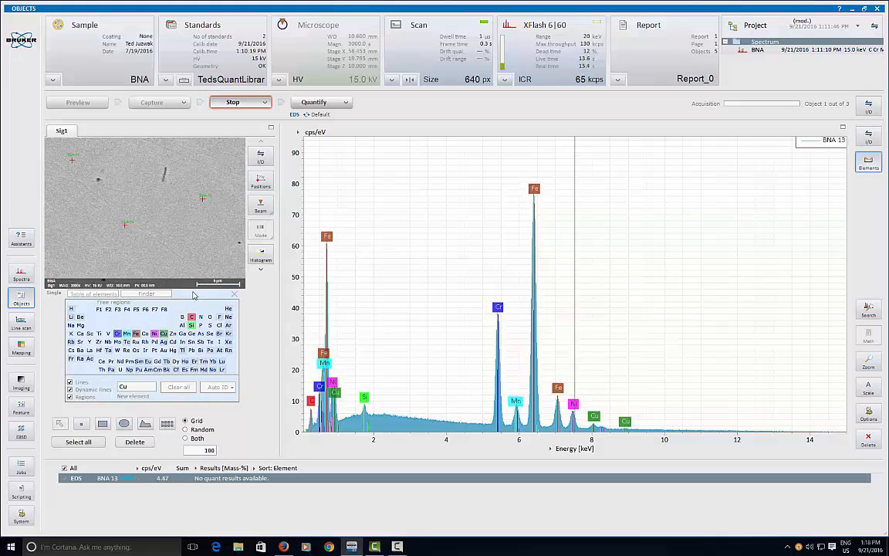
double_click(447, 480)
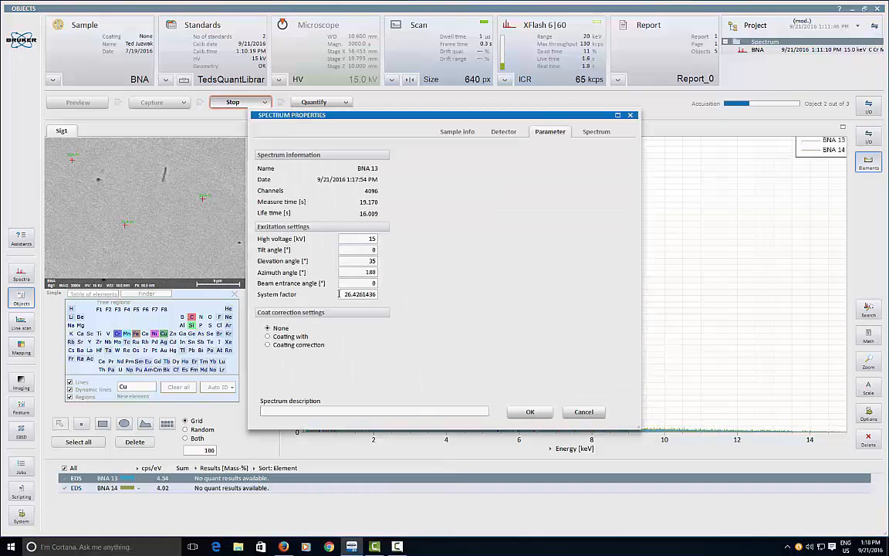
left_click(631, 116)
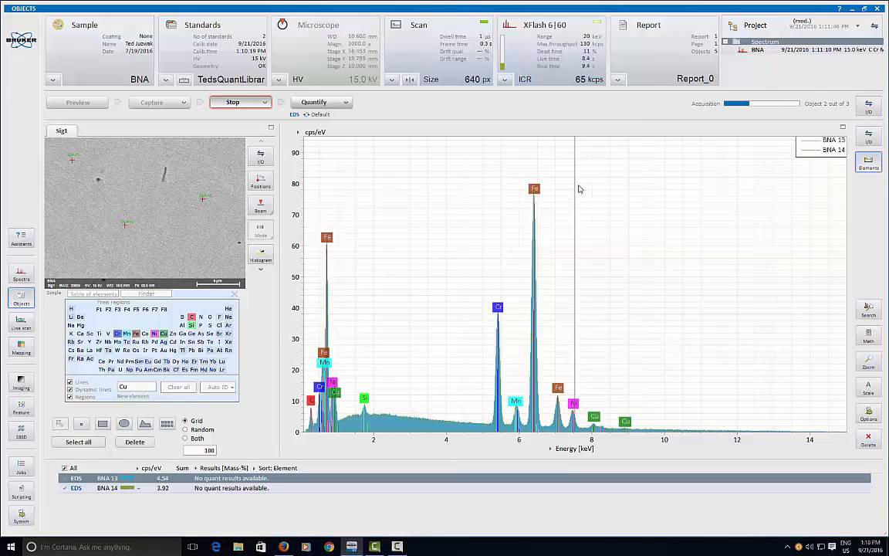
Identify the elements automatically in the BNA 14 and BNA 15 spectra, hiding BNA 14 from the plot
left_click(537, 489)
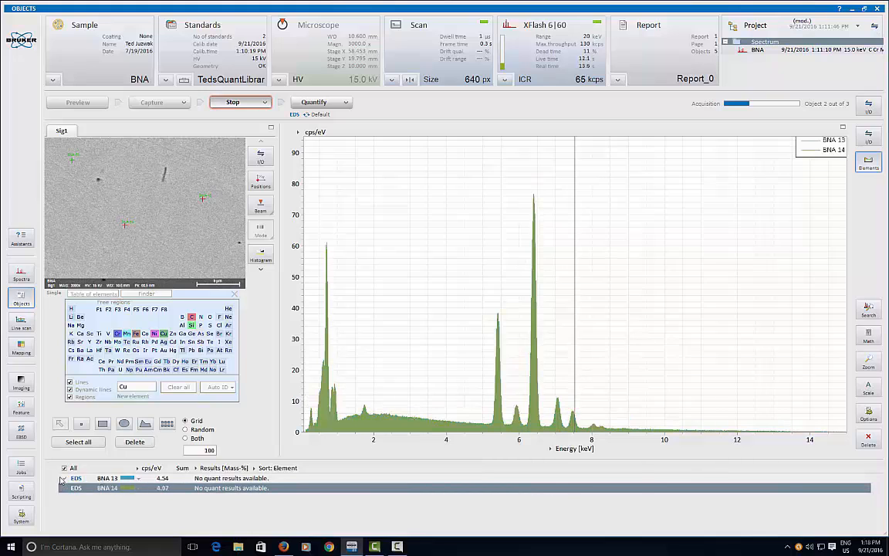
left_click(216, 390)
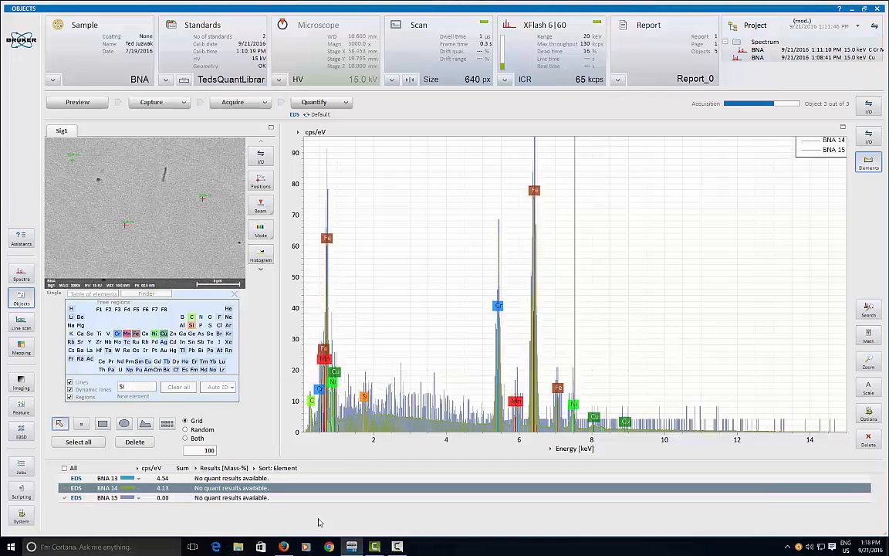
left_click(320, 501)
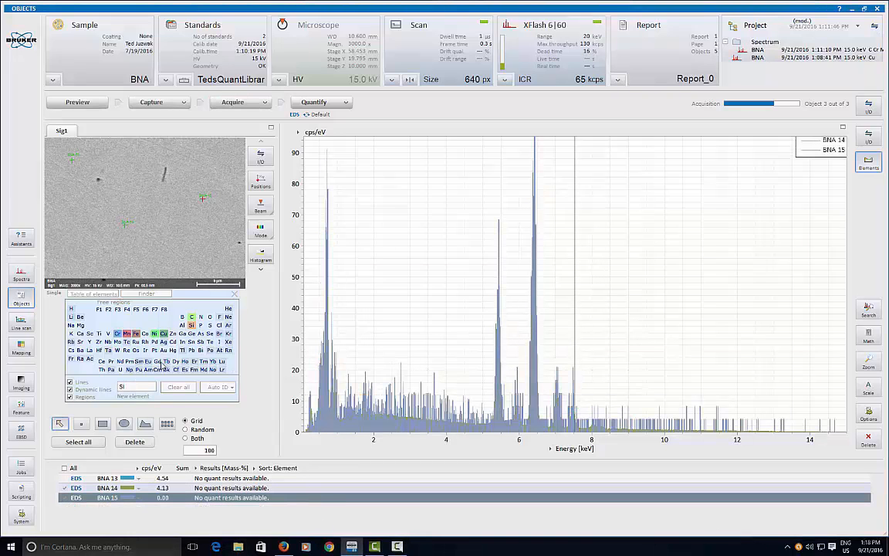
left_click(64, 489)
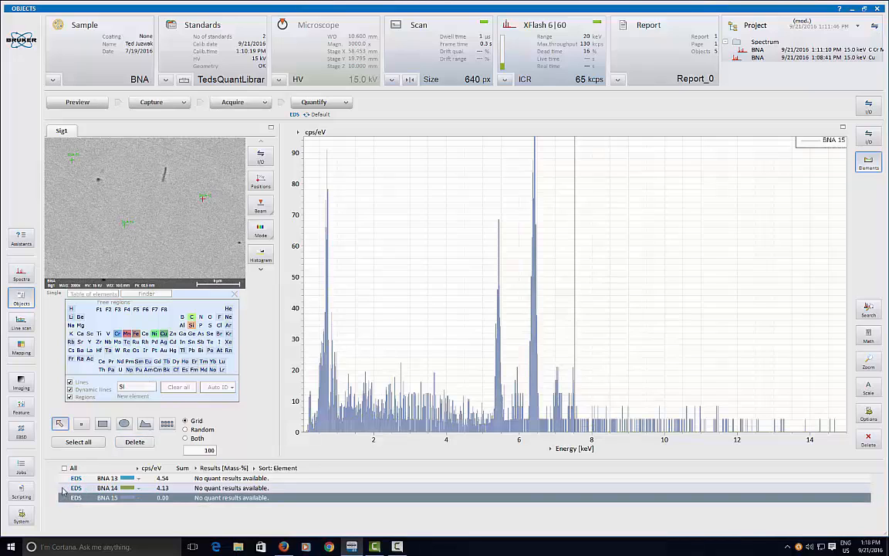
left_click(218, 388)
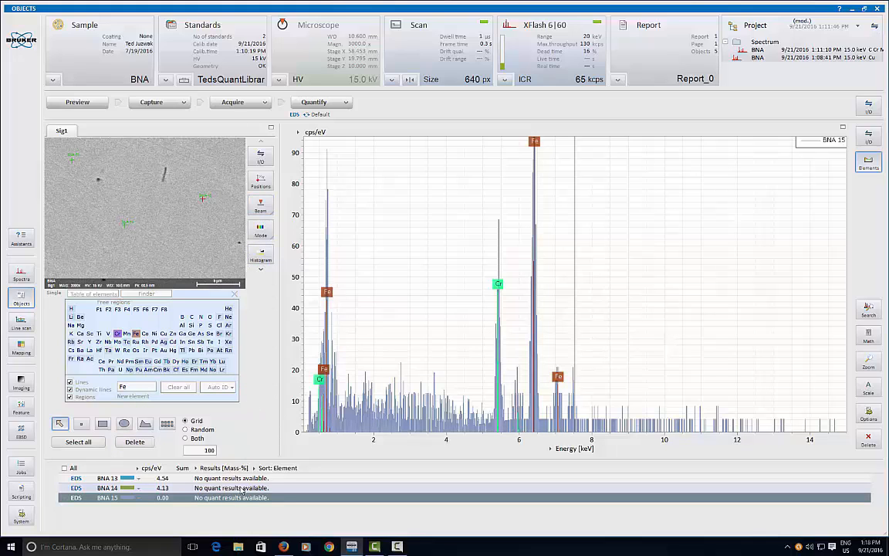
Select the BNA 13 spectrum and hide BNA 15 so that only BNA 13 is plotted
left_click(268, 478)
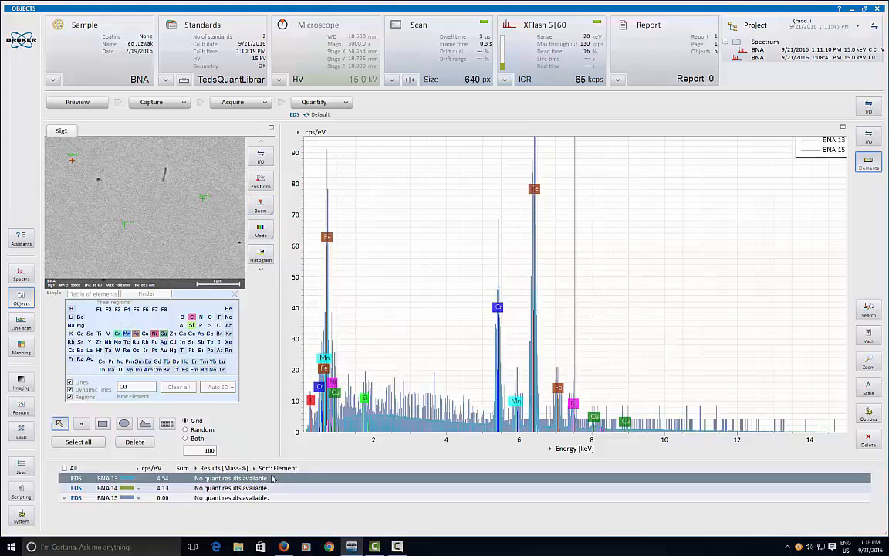
left_click(66, 498)
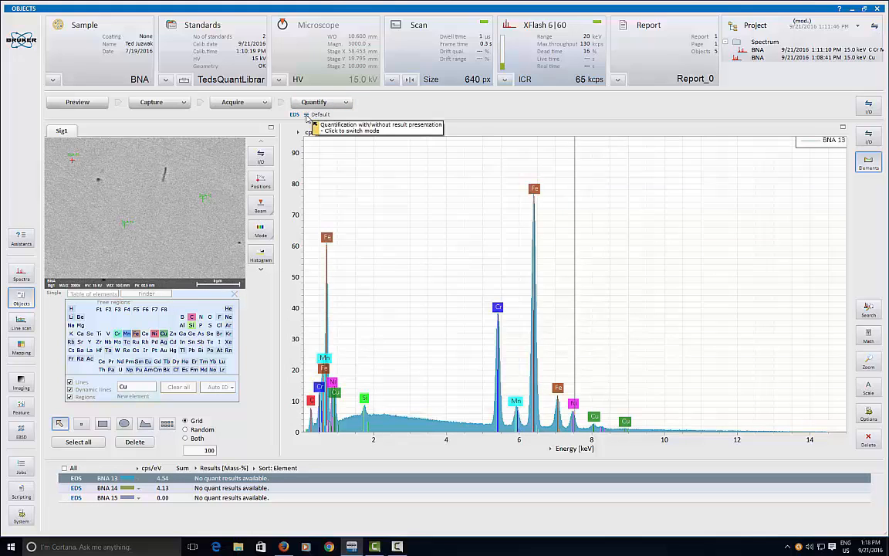
Load the GeneralAnalysis.mtdx quantification method
left_click(346, 103)
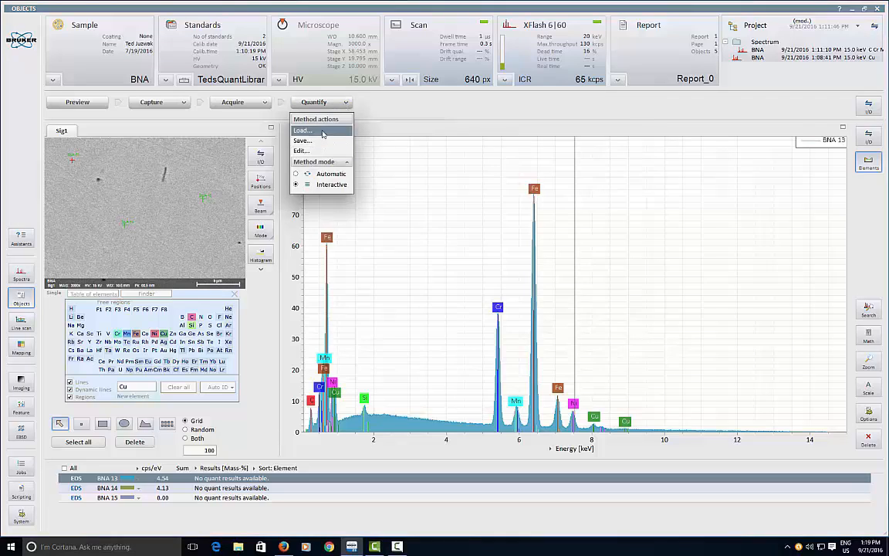
left_click(324, 131)
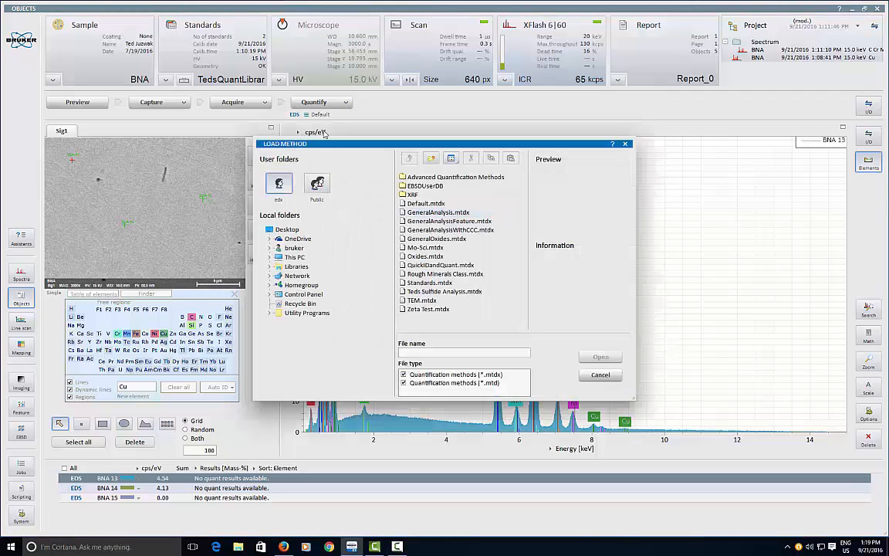
left_click(438, 213)
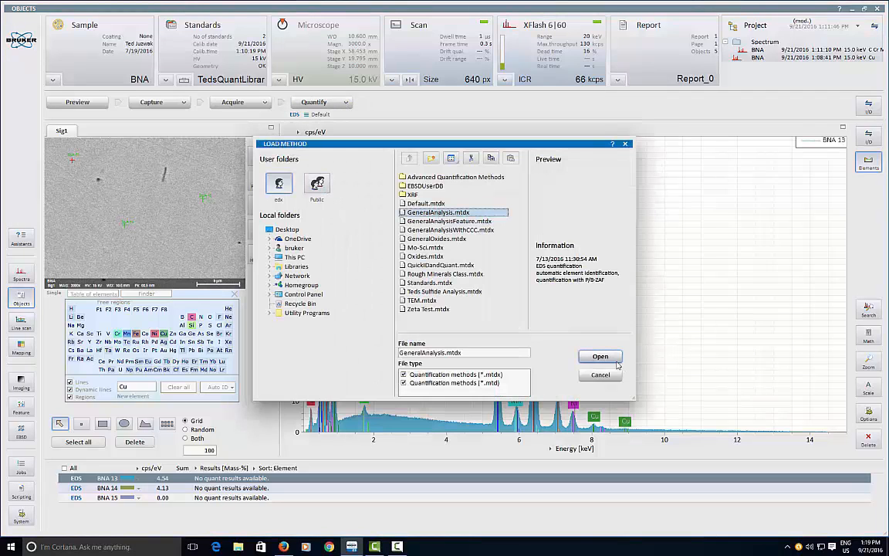
left_click(600, 357)
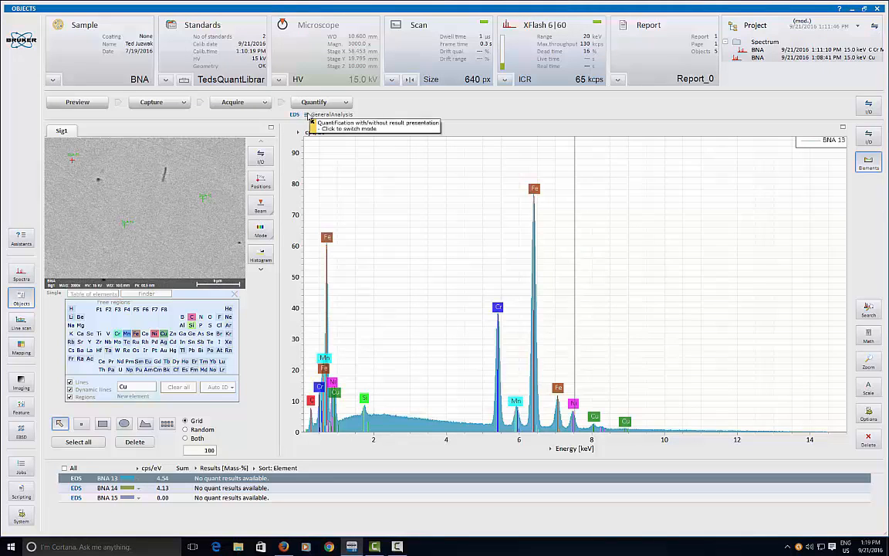
Edit the GeneralAnalysis method to use the Phi(Rho,Z) quantification model with standards, and apply the change
left_click(346, 105)
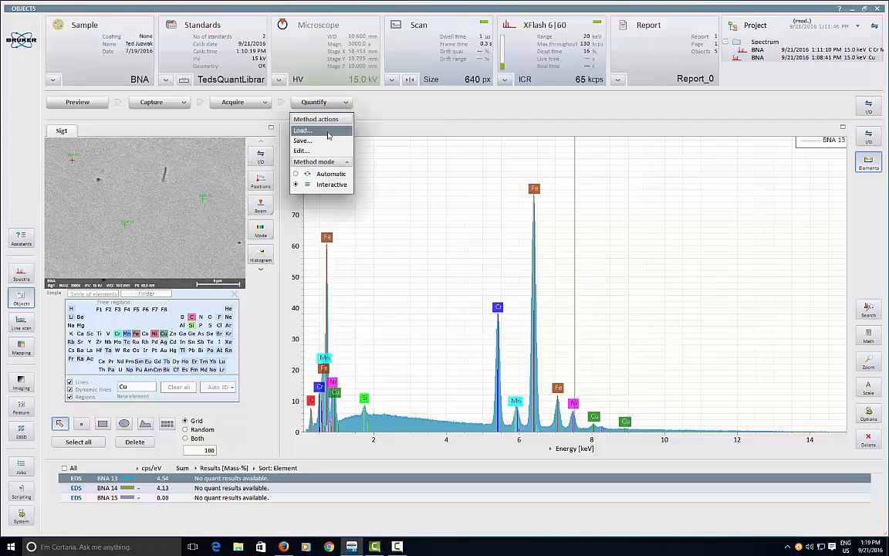
left_click(319, 155)
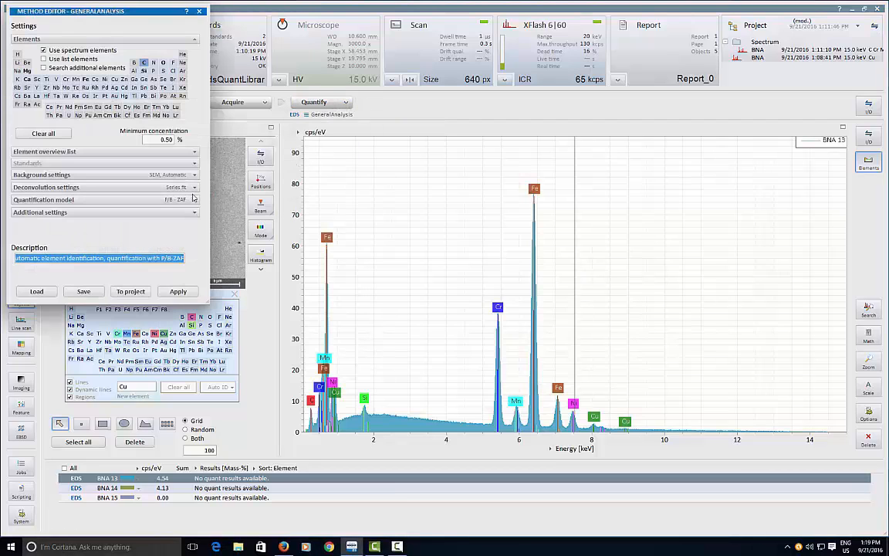
left_click(155, 199)
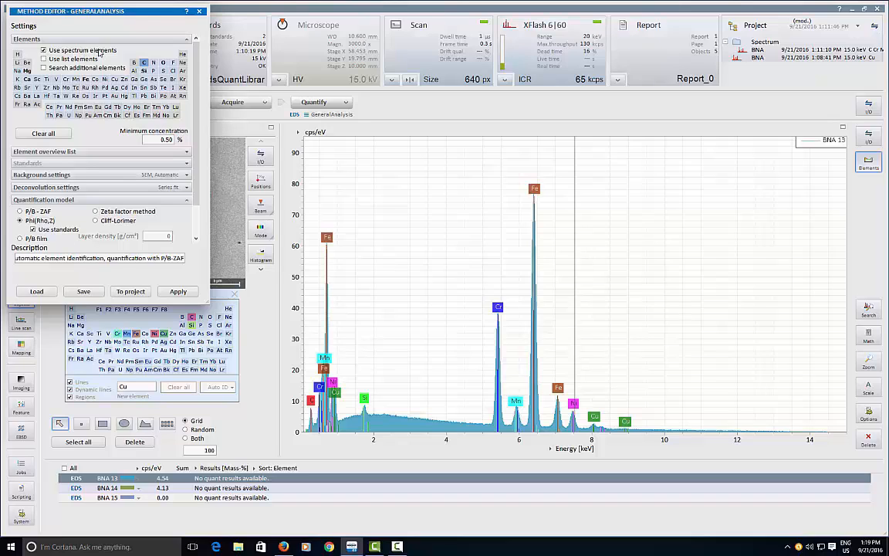
left_click(175, 291)
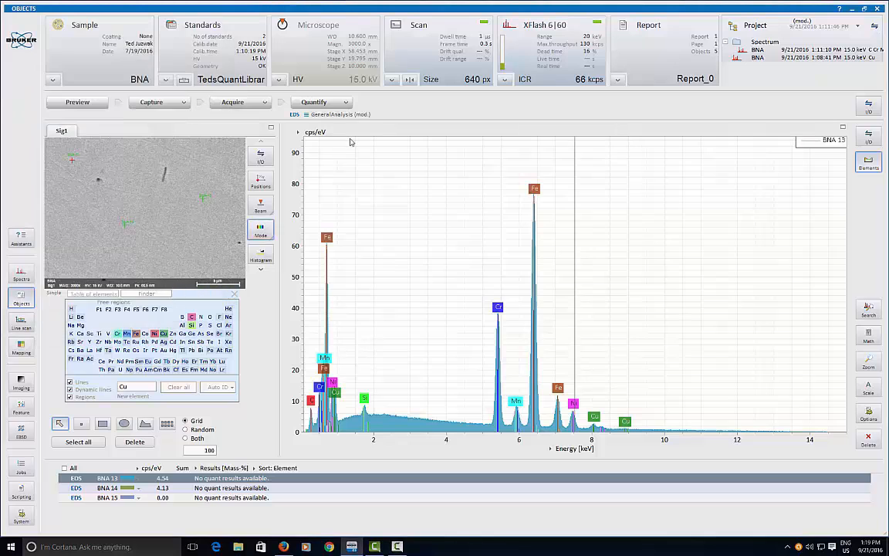
Quantify the BNA 13 spectrum, add the mass concentration column to the results table, and accept the results
left_click(328, 105)
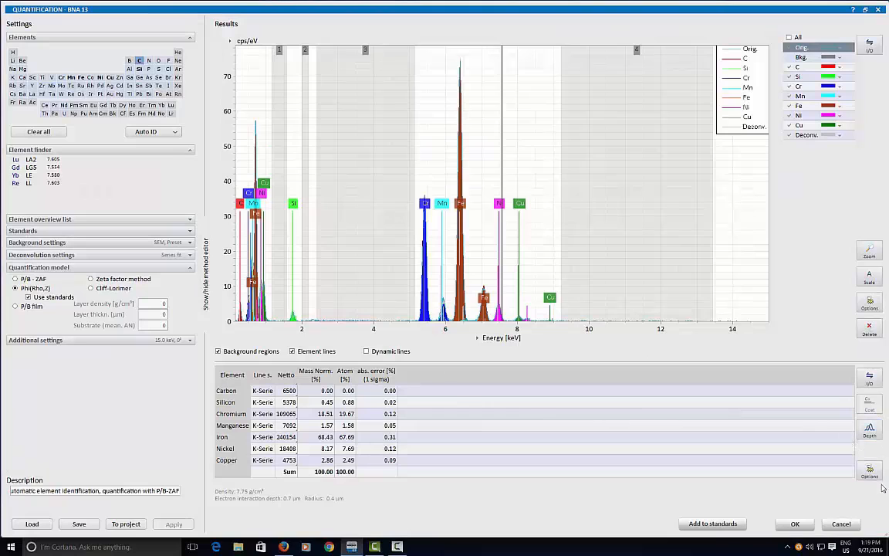
left_click(870, 404)
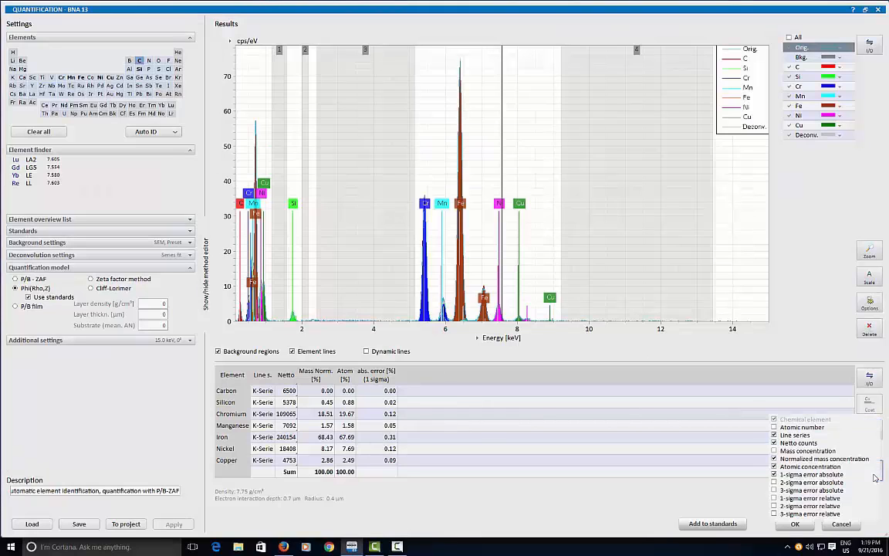
left_click(774, 451)
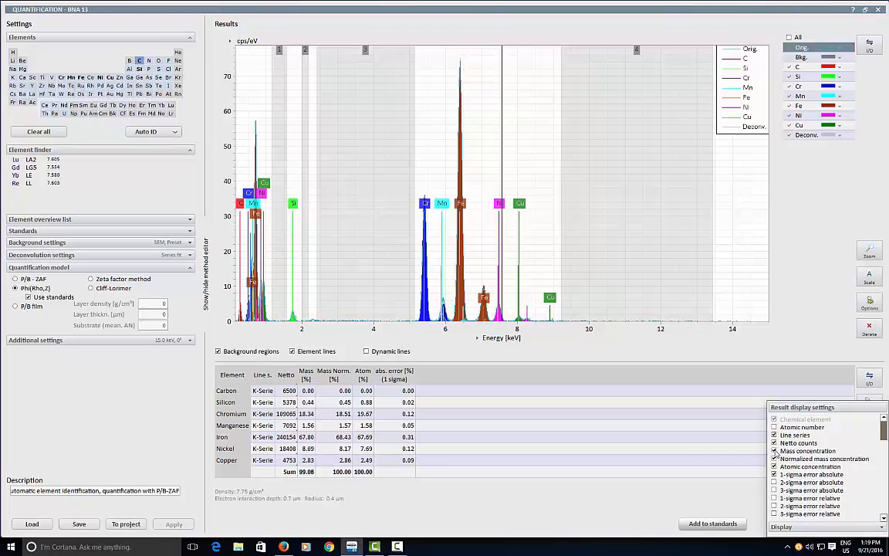
left_click(803, 345)
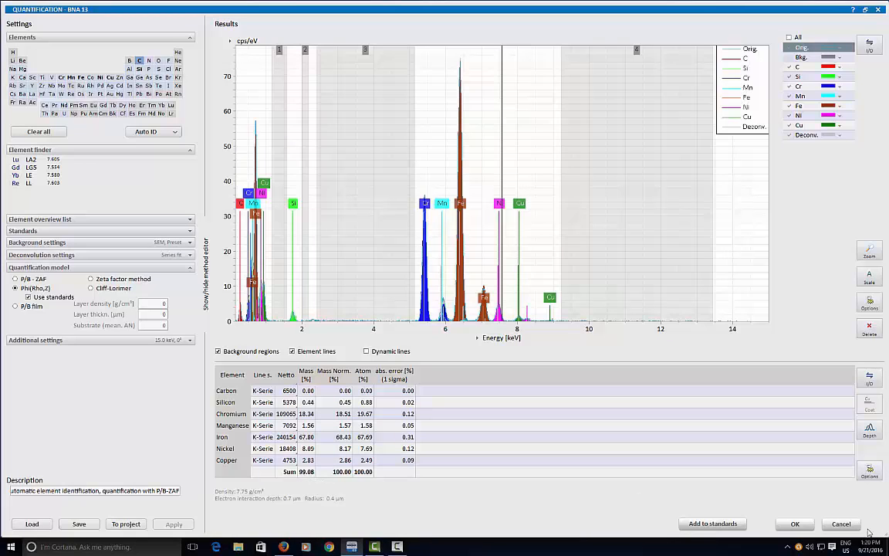
left_click(795, 523)
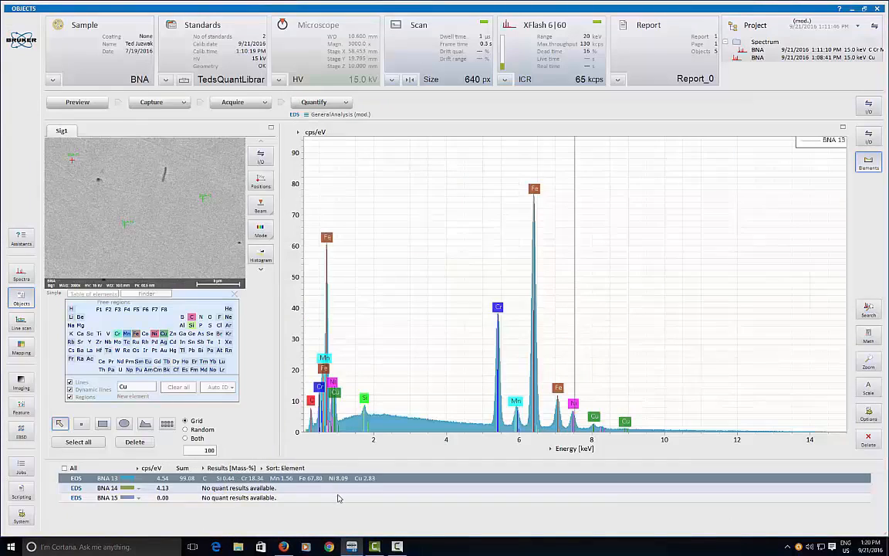
Quantify the BNA 14 spectrum and accept its results, then delete the unquantified BNA 15 spectrum
left_click(338, 491)
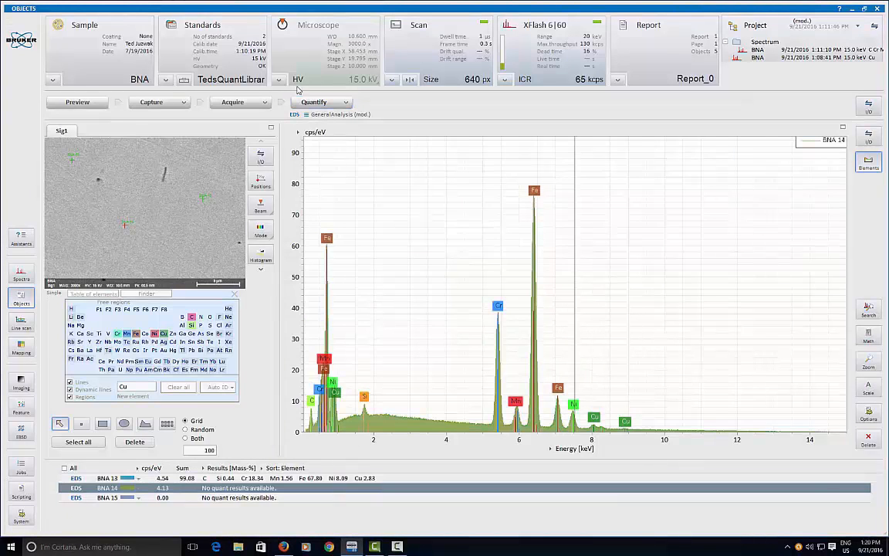
left_click(305, 103)
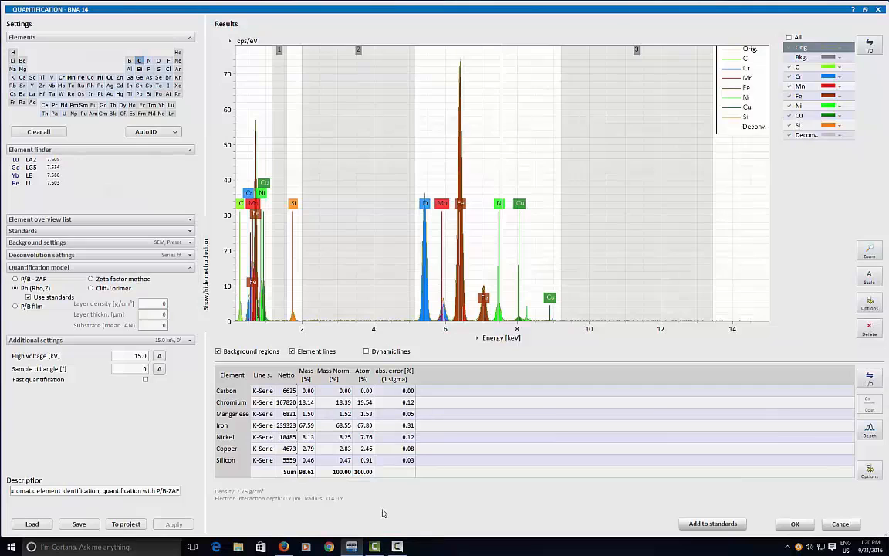
left_click(795, 525)
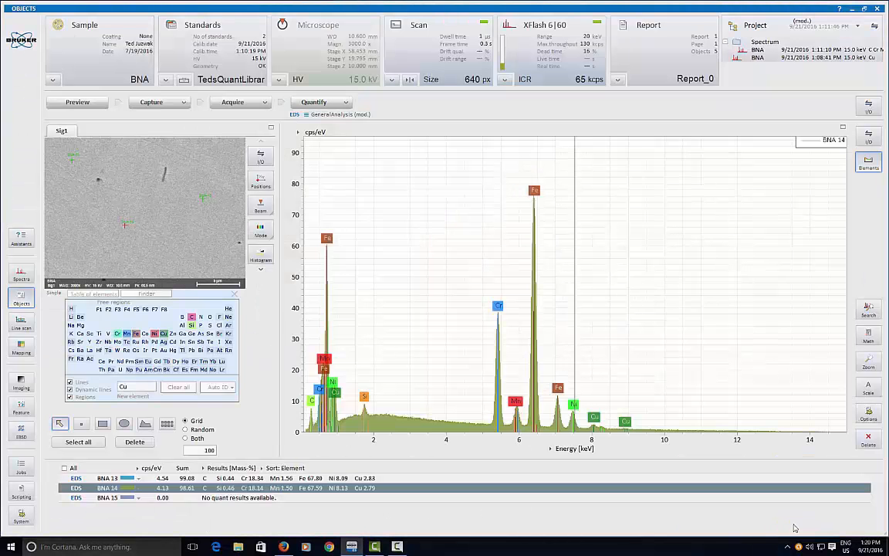
left_click(407, 499)
key("Delete")
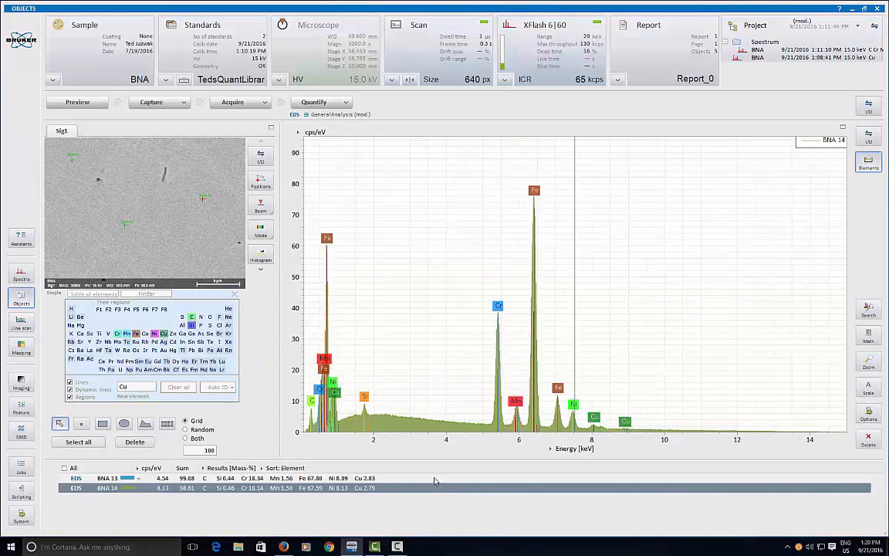
Select the BNA 13 and BNA 14 spectra together and add their data to the report
left_click(435, 480, "ctrl")
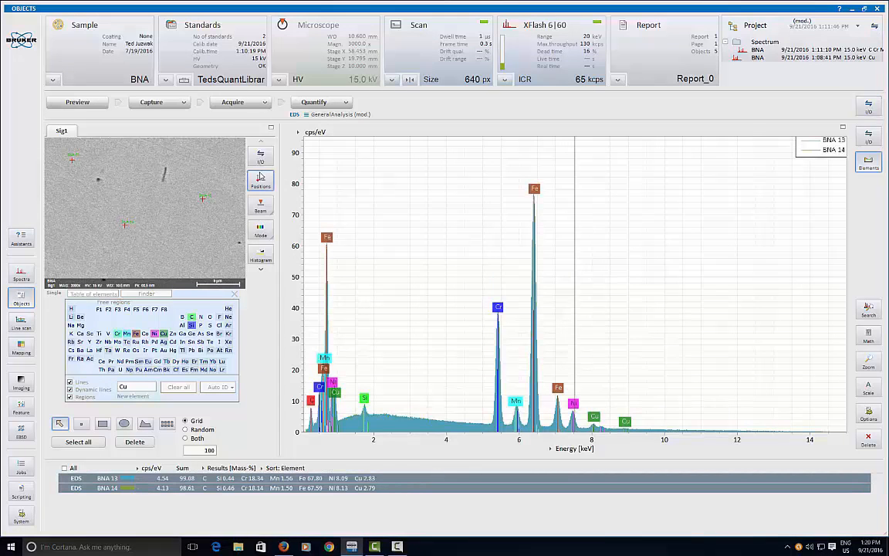
left_click(865, 112)
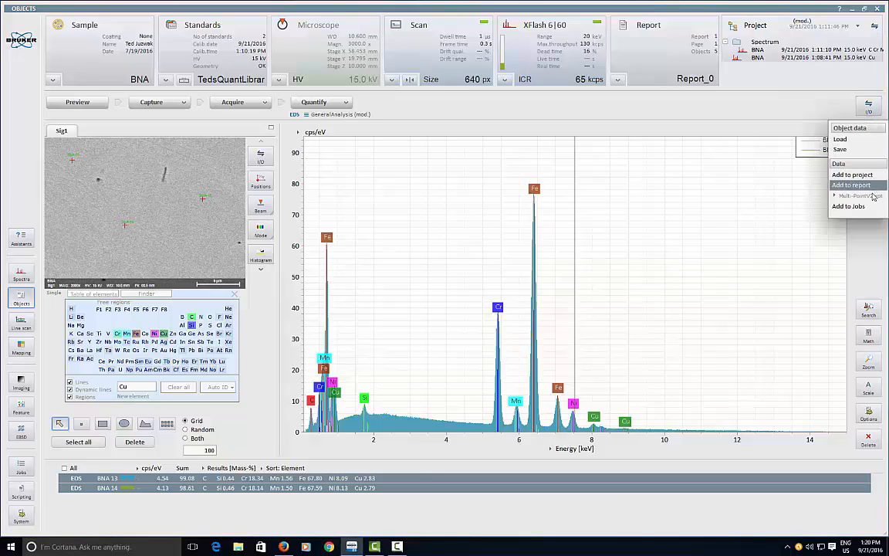
left_click(870, 188)
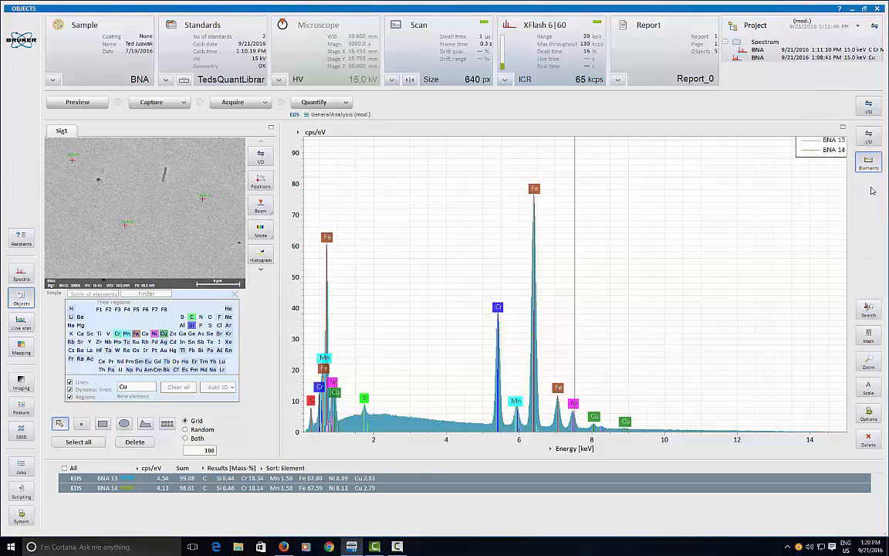
Open Report_0, shift the sample image slightly left over the spectrum on the Multi-Point Analysis page, and close the report
left_click(618, 79)
left_click_drag(519, 224, 509, 224)
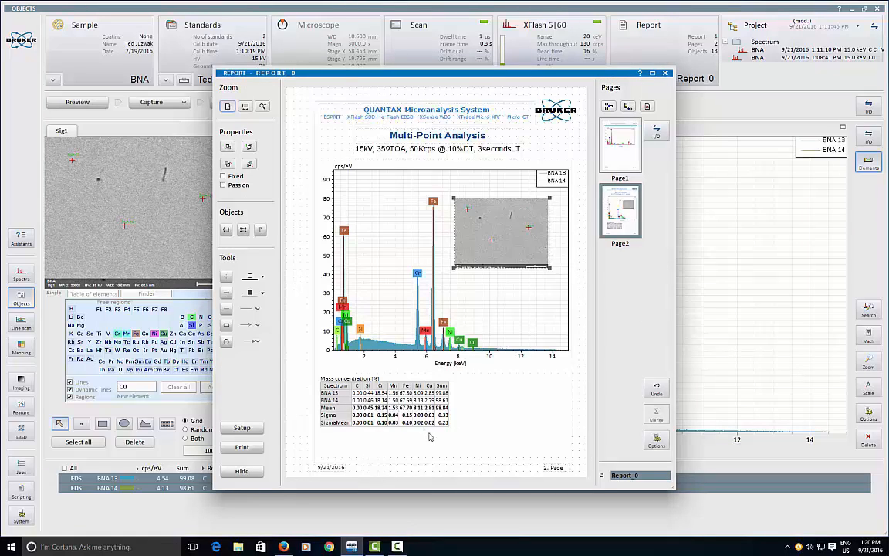
left_click(665, 73)
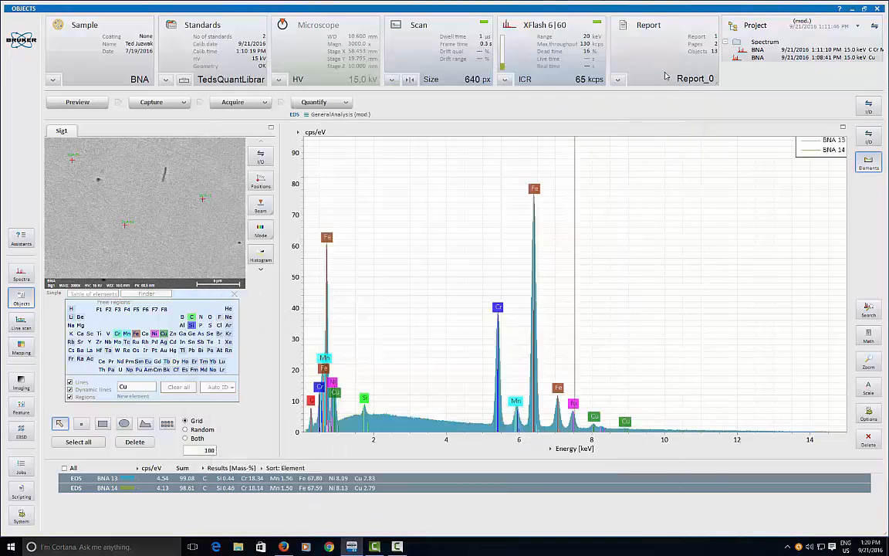